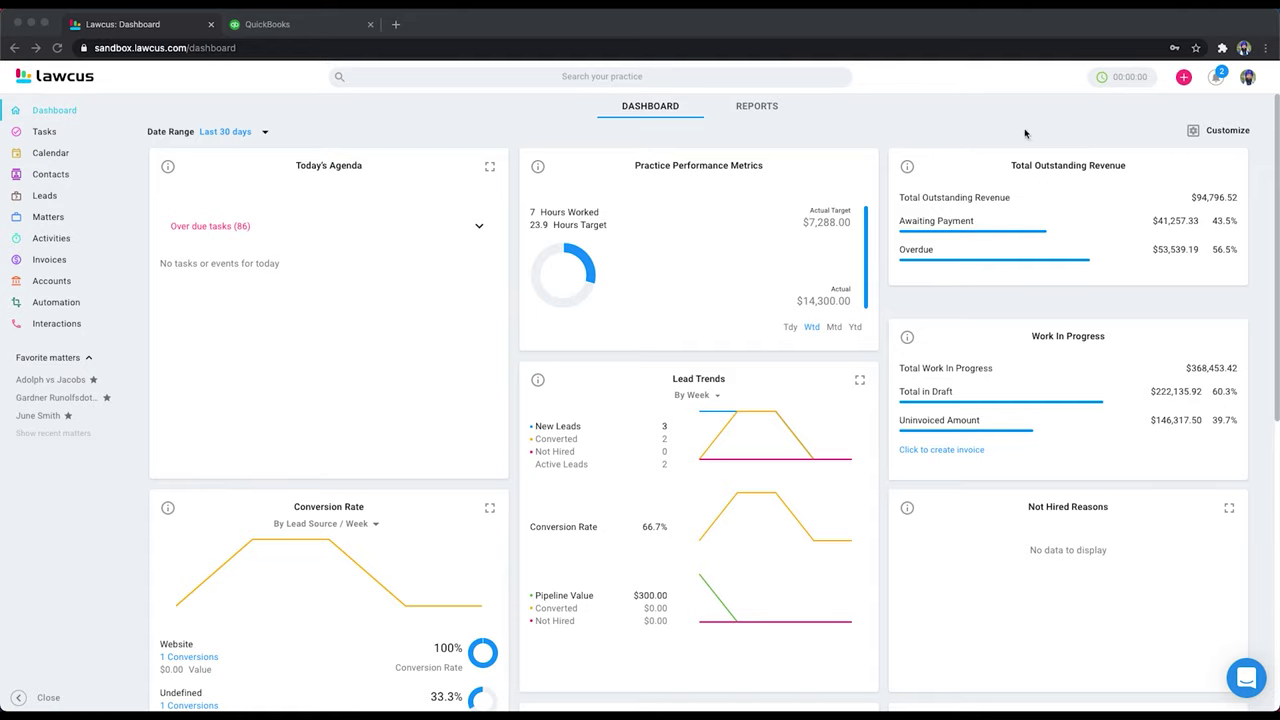
# Open the Quickbooks integration page in the Lawcus settings
pyautogui.click(1080, 110)
pyautogui.click(1247, 77)
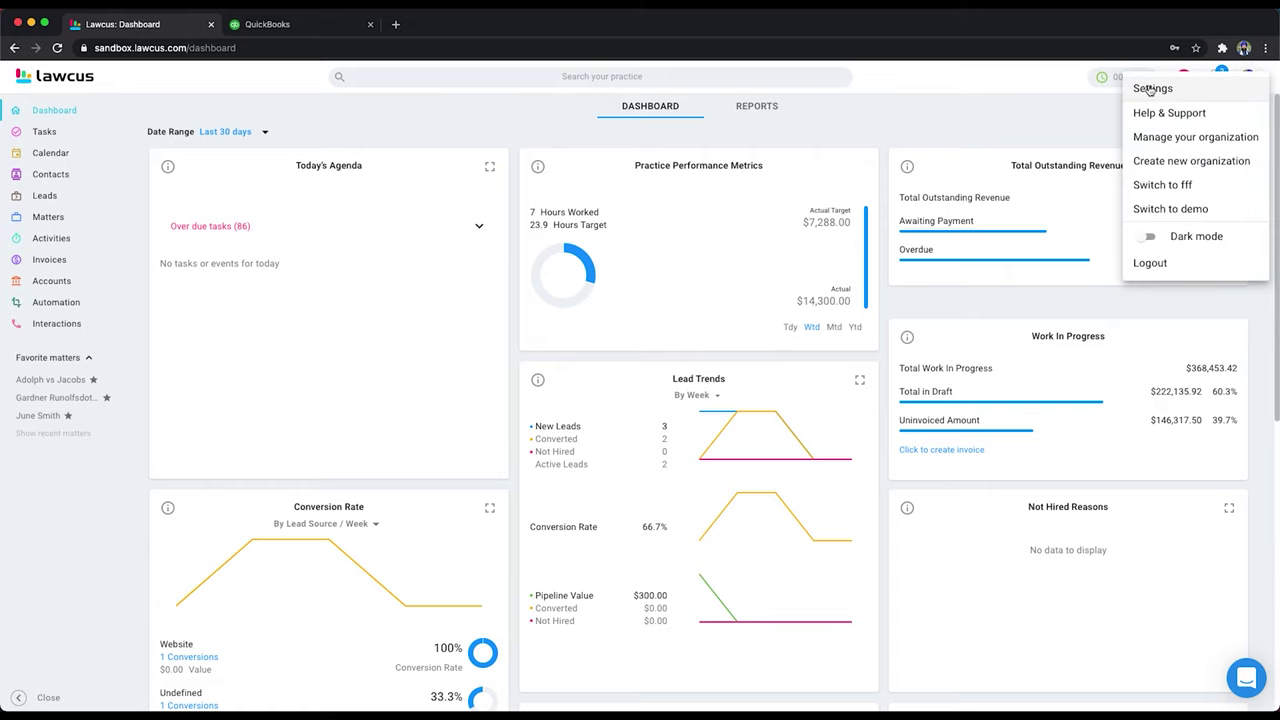
pyautogui.click(1153, 89)
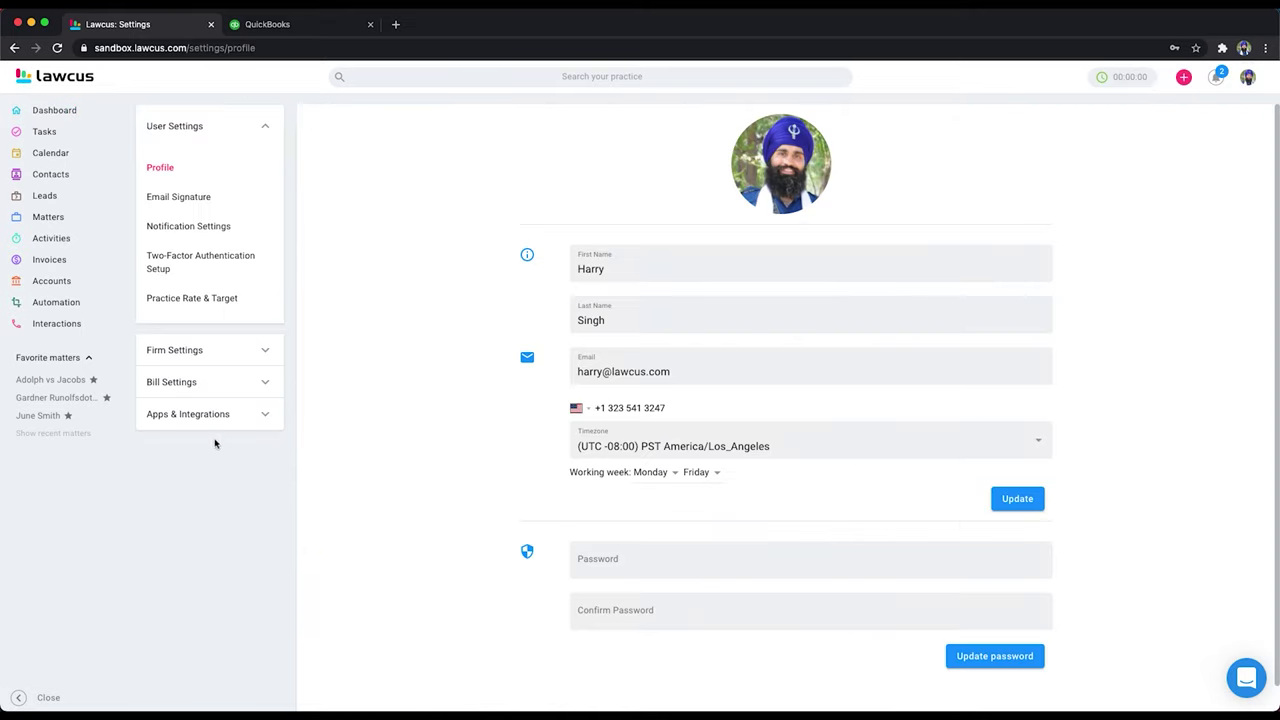
pyautogui.click(216, 418)
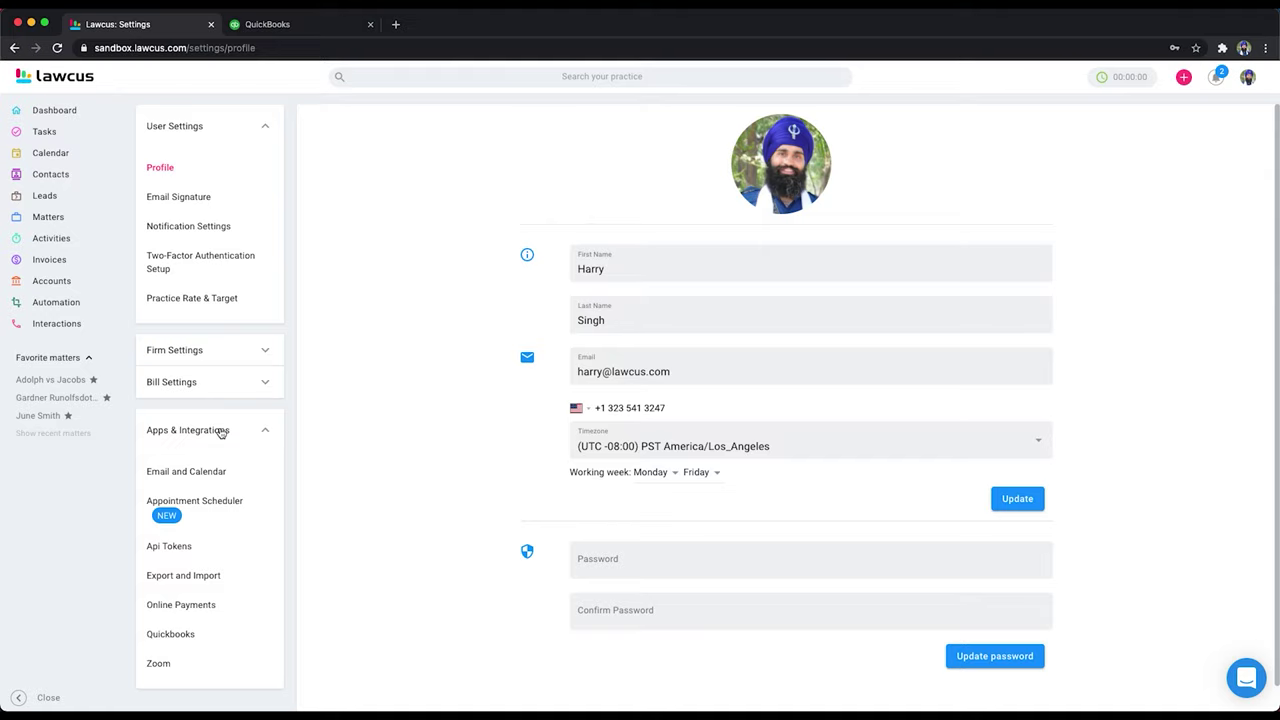
pyautogui.click(203, 642)
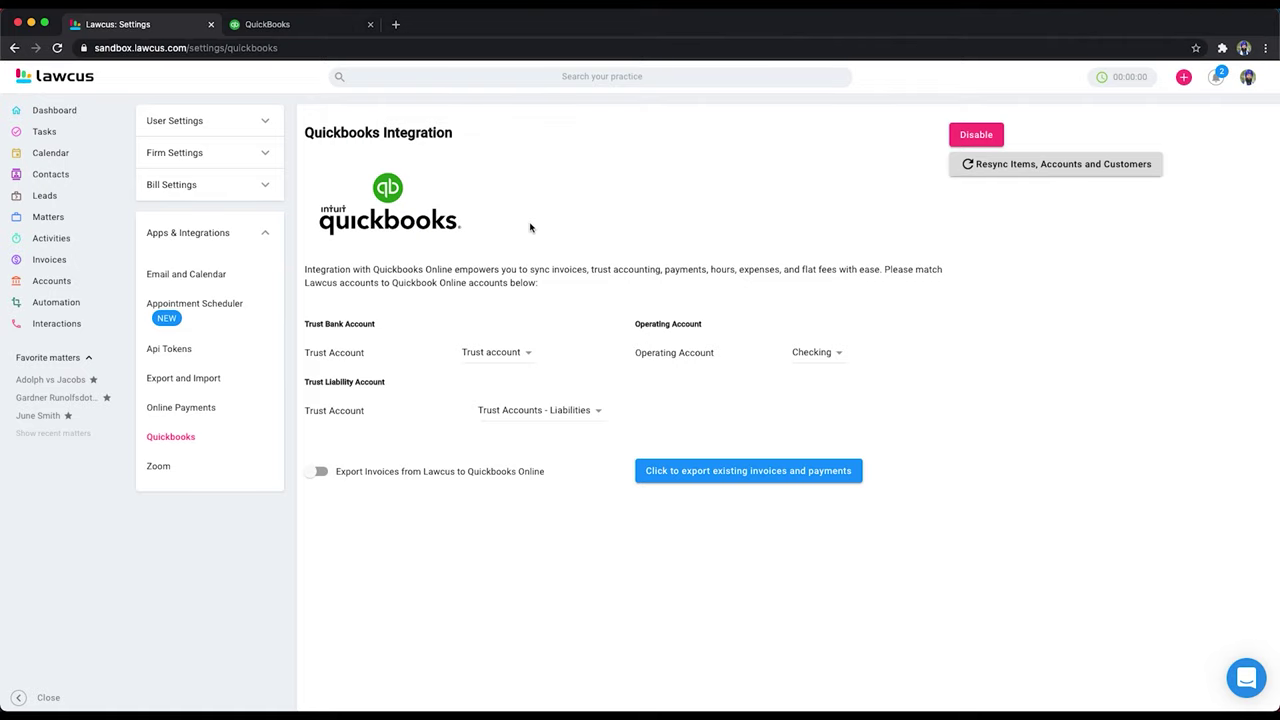
# View the list of bank accounts in Lawcus and return to the Quickbooks integration settings
pyautogui.click(63, 285)
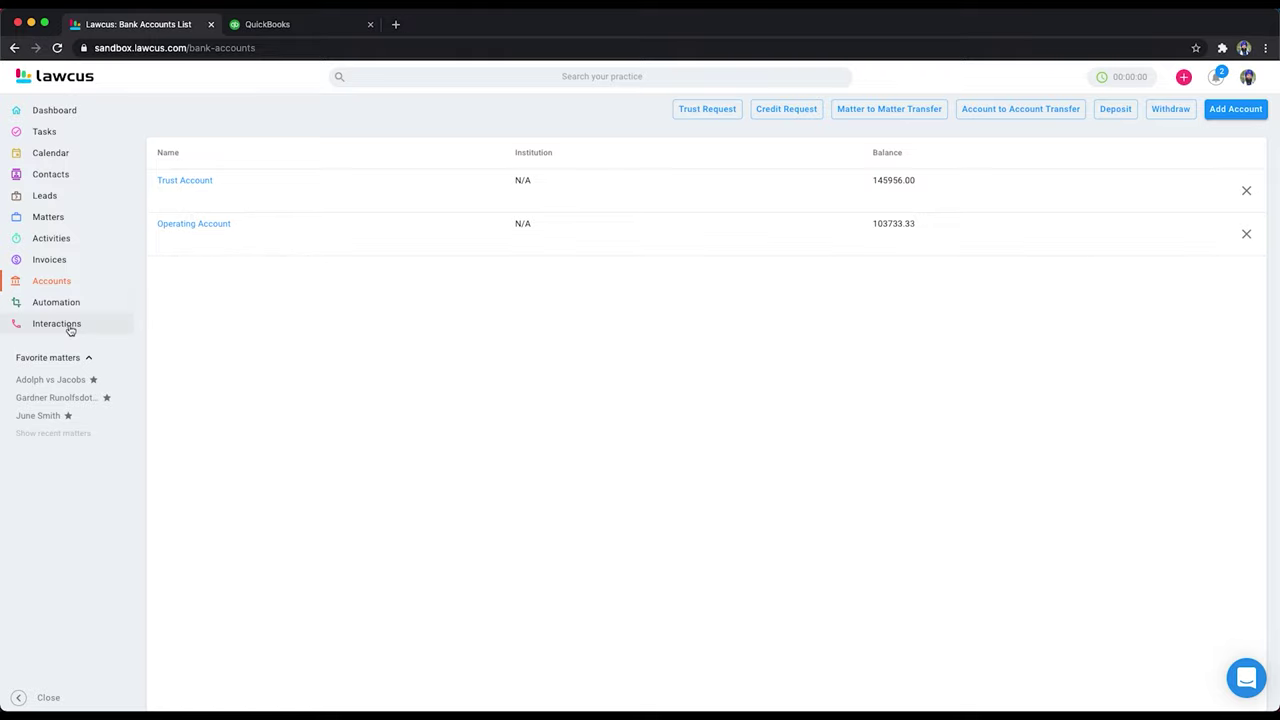
pyautogui.click(14, 47)
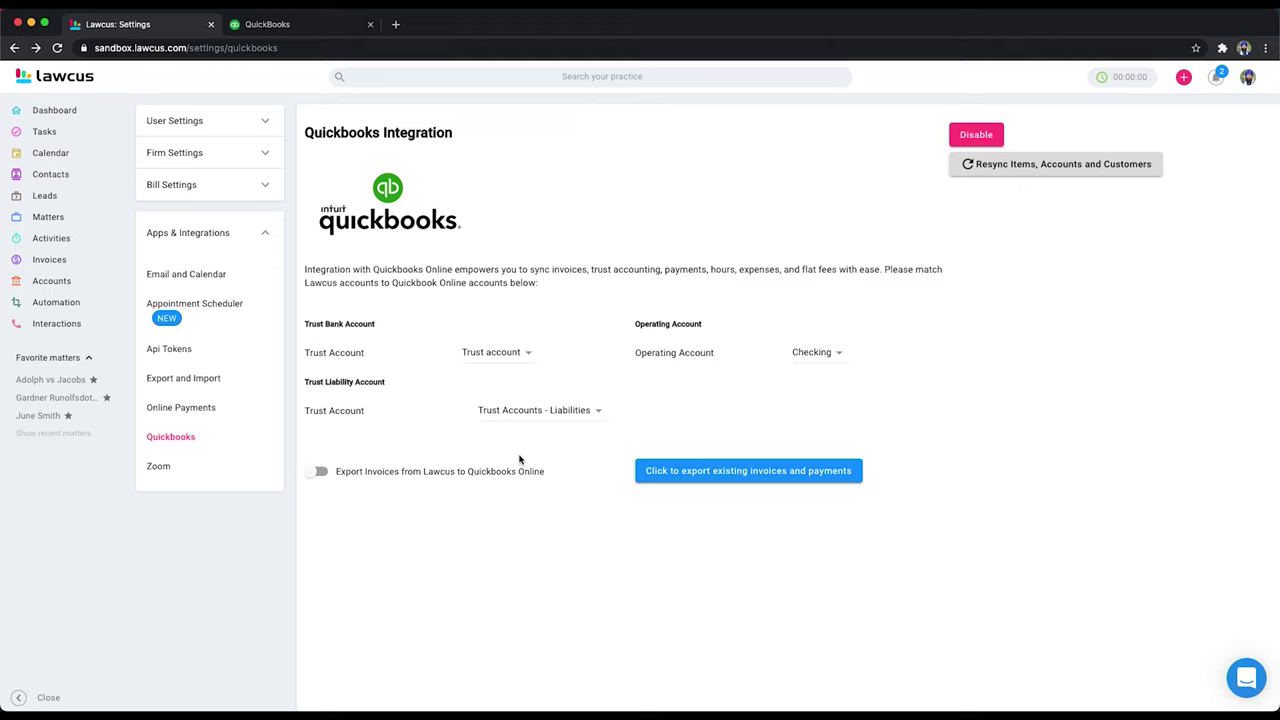
# Turn on exporting invoices from Lawcus to Quickbooks Online and review the product and tax mapping fields
pyautogui.click(324, 474)
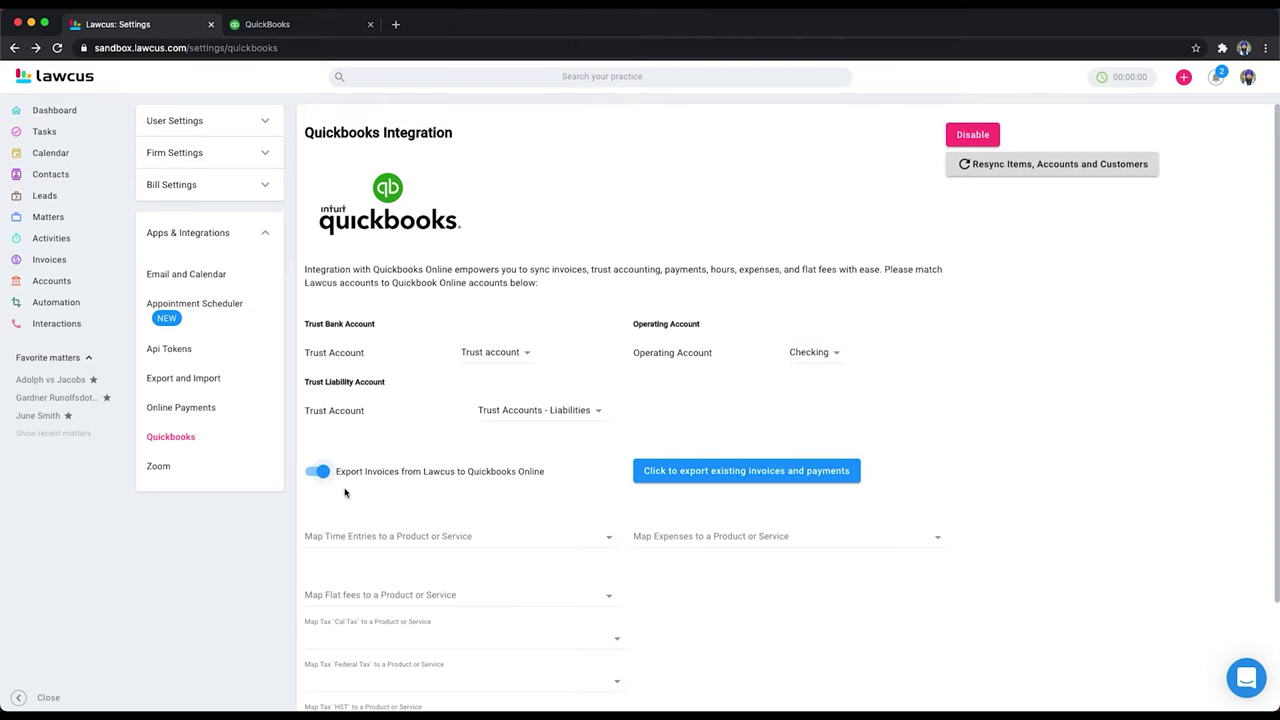
pyautogui.scroll(-3, 520, 530)
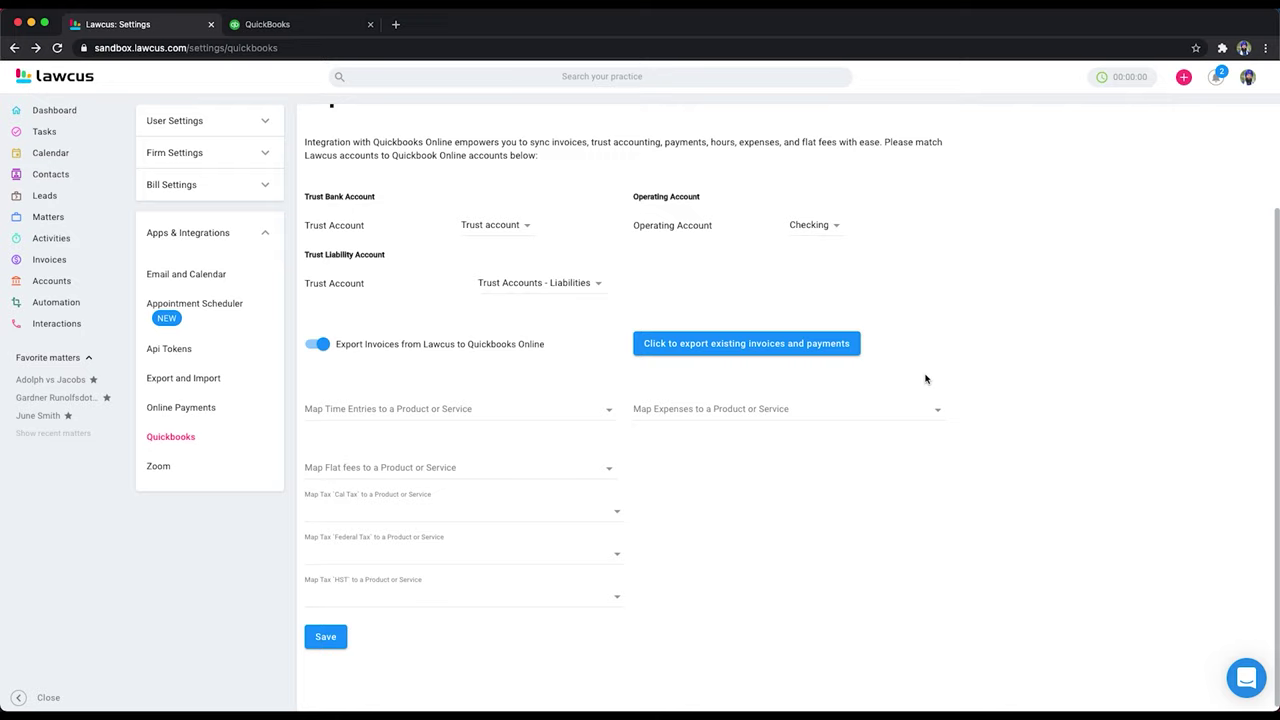
pyautogui.scroll(-1, 776, 558)
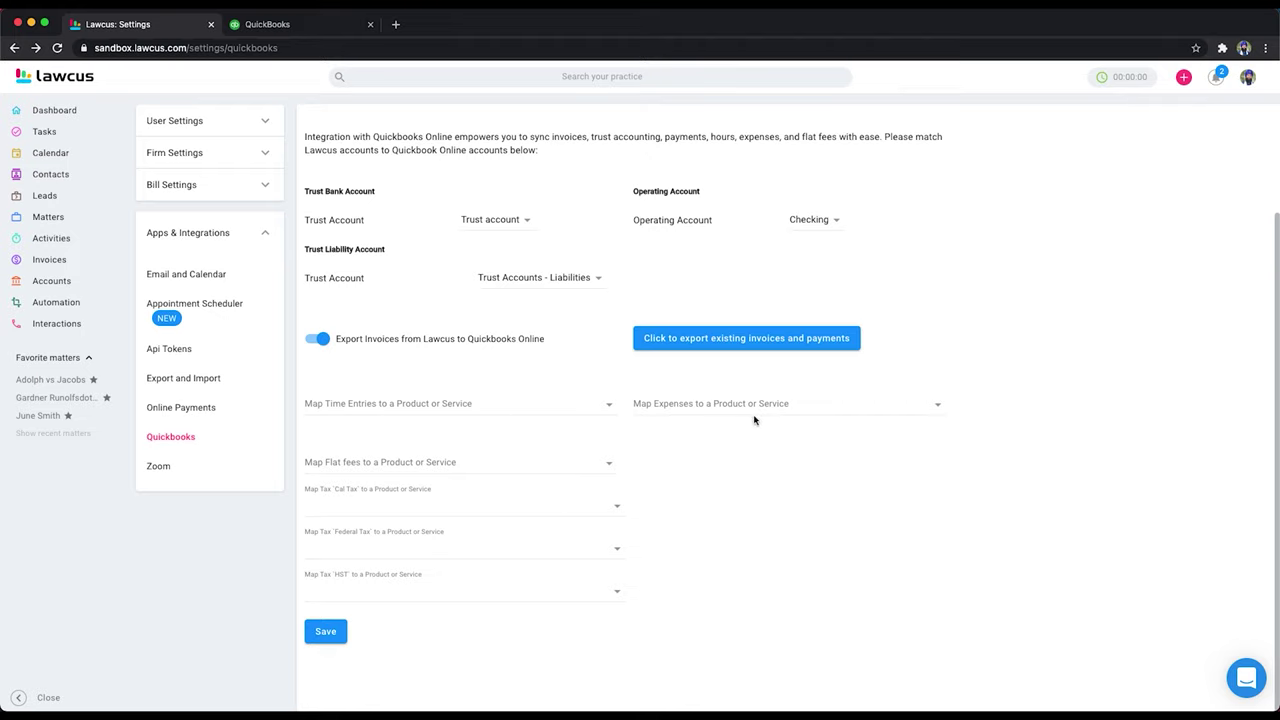
# Switch to QuickBooks and open the Products and Services list under Sales
pyautogui.click(287, 24)
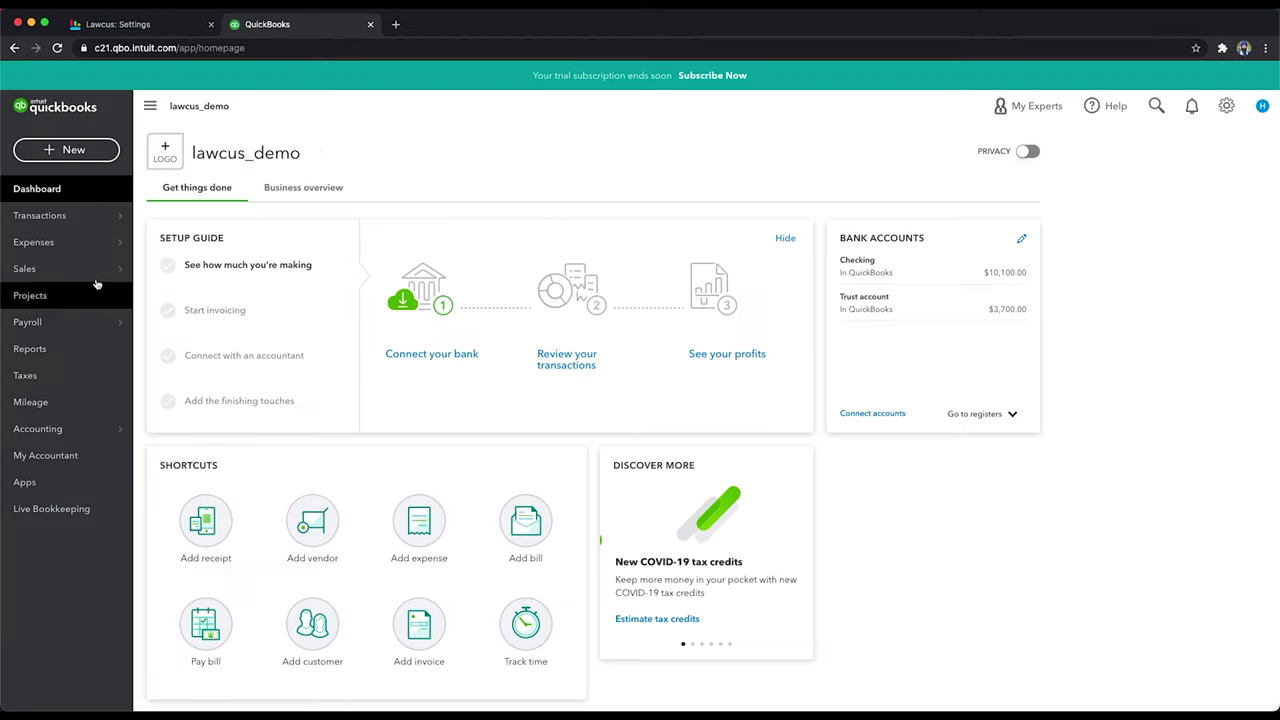
pyautogui.moveTo(84, 280)
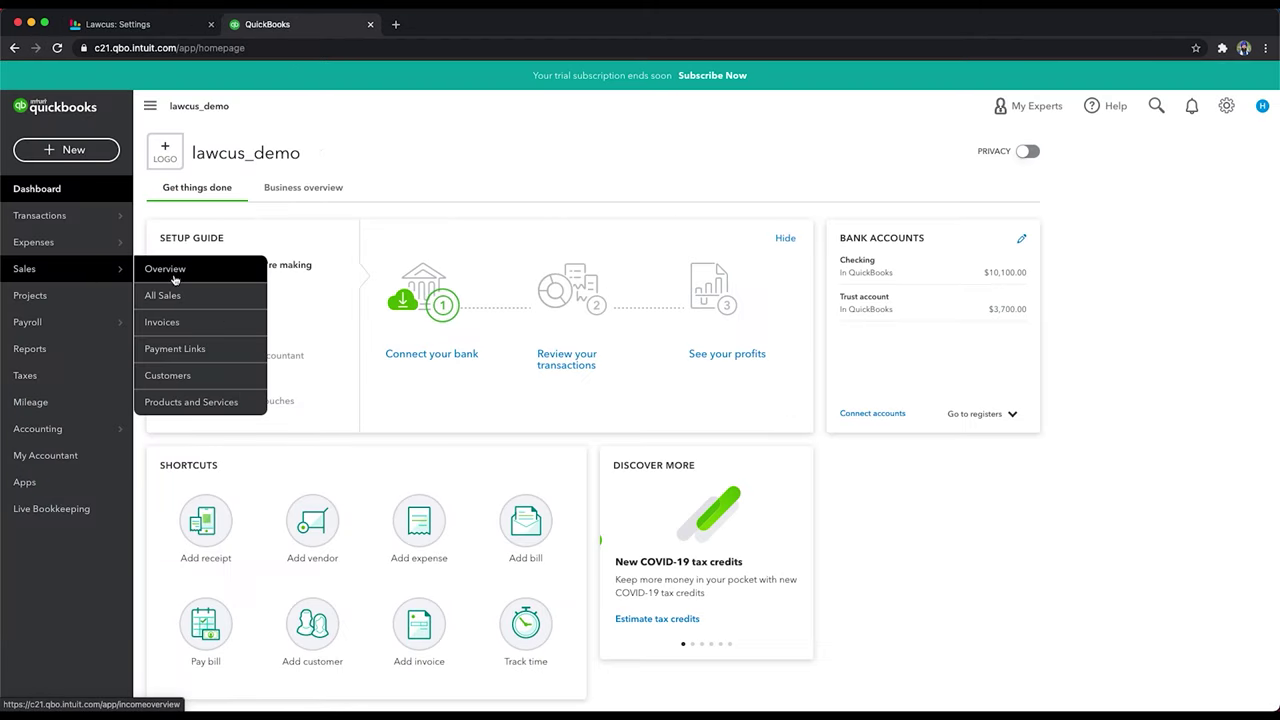
pyautogui.click(183, 402)
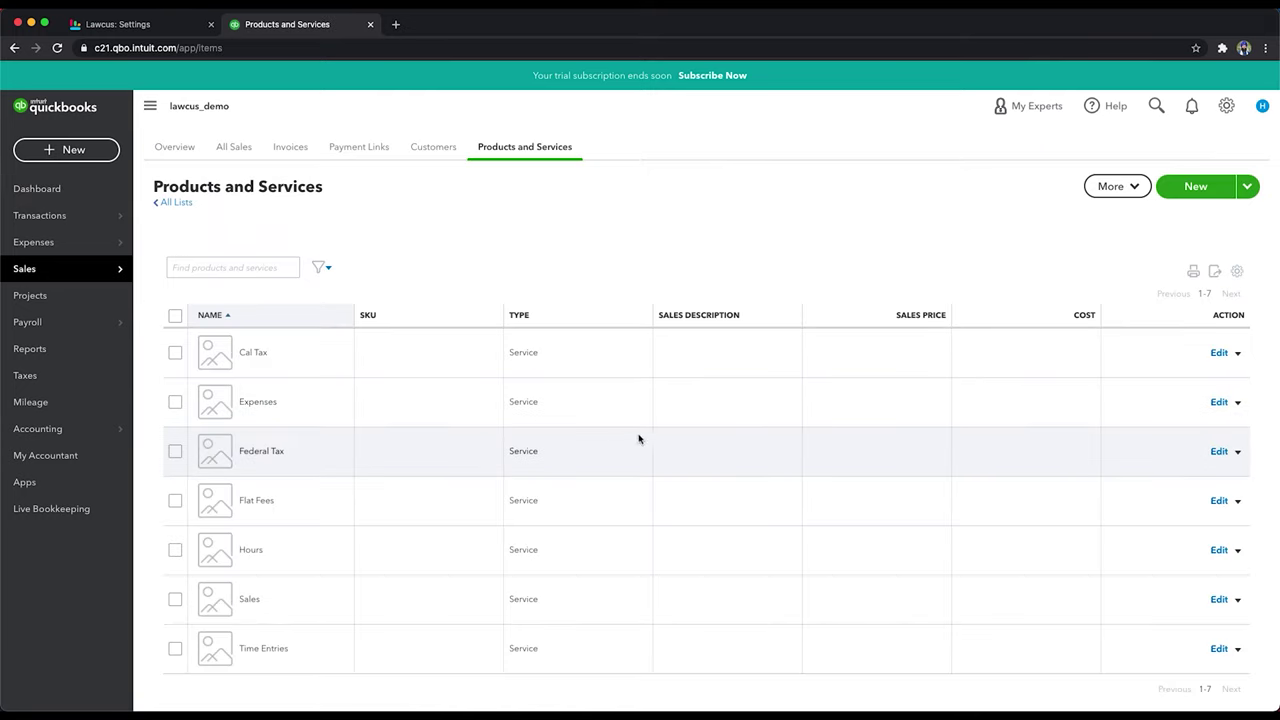
# Create and save a service item named HST, and close the Product/Service information form
pyautogui.click(1195, 187)
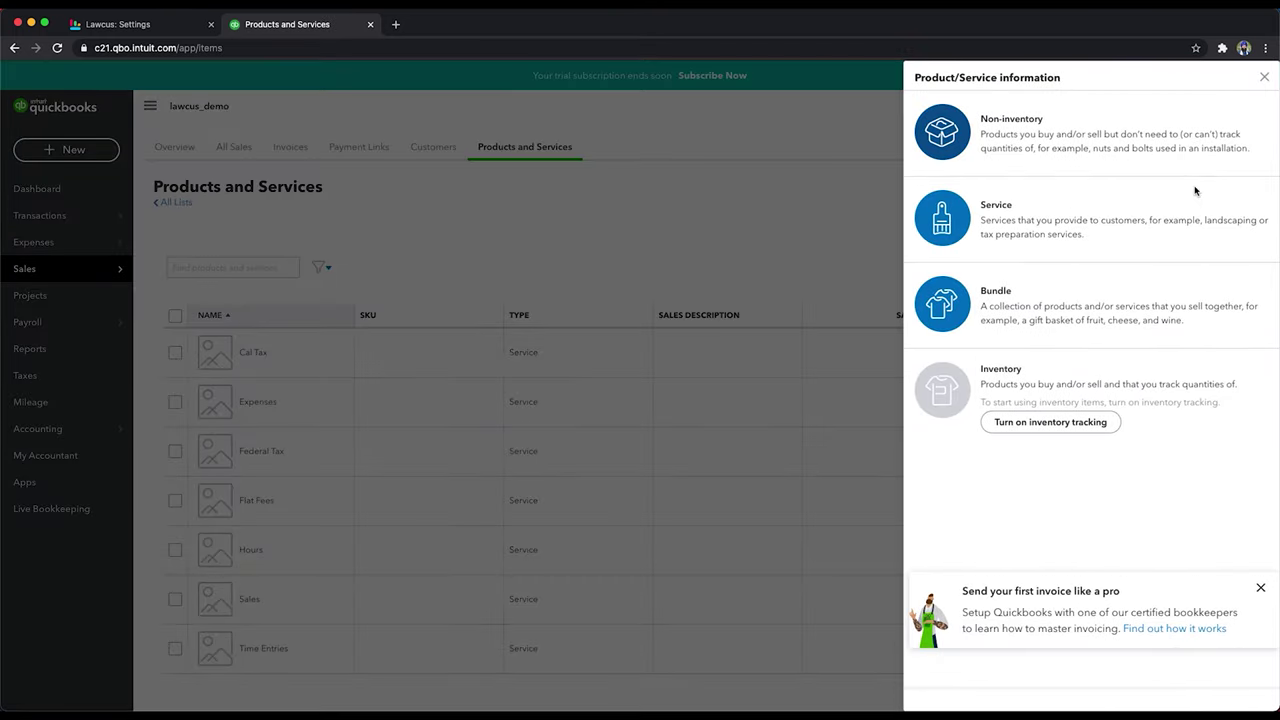
pyautogui.click(1048, 232)
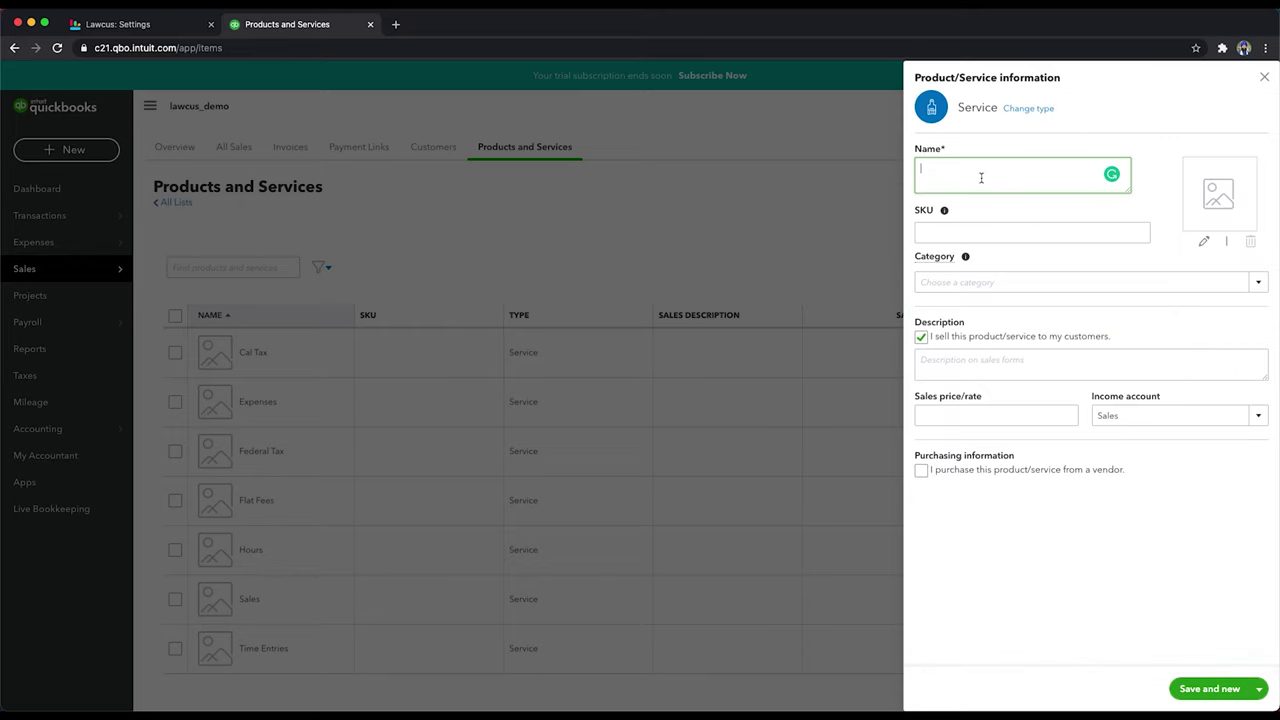
pyautogui.write('HST')
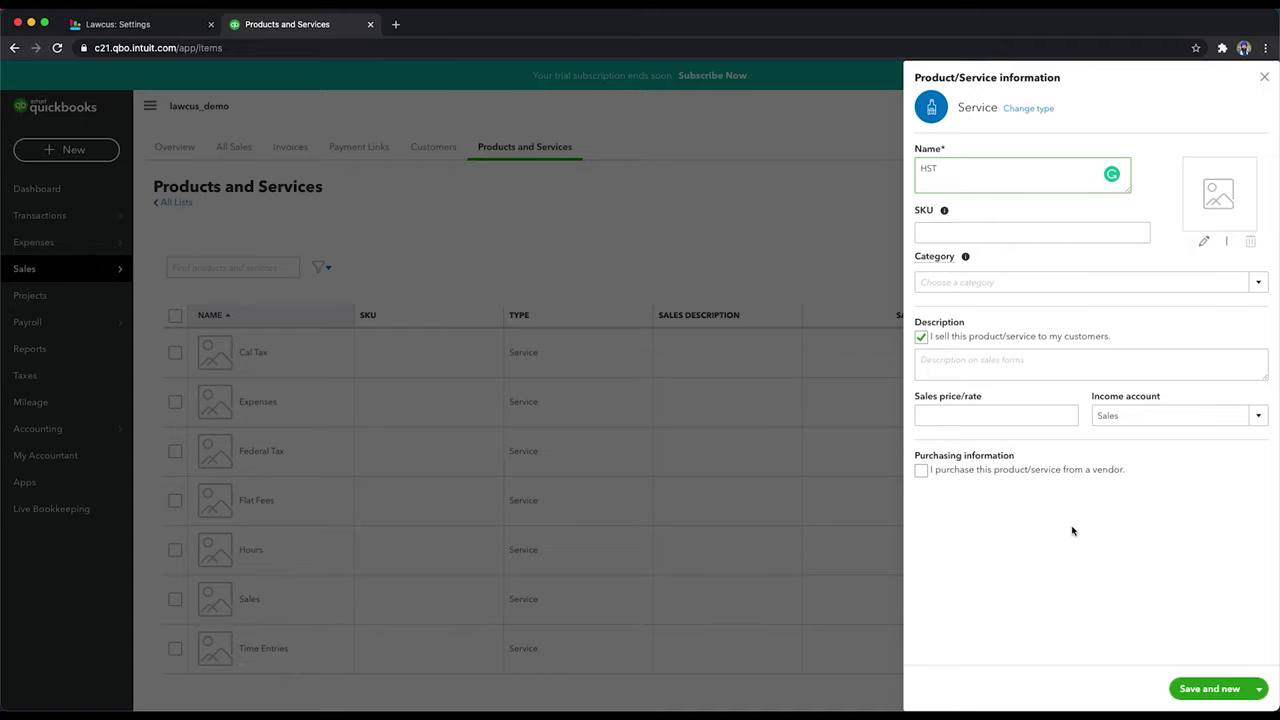
pyautogui.click(1207, 690)
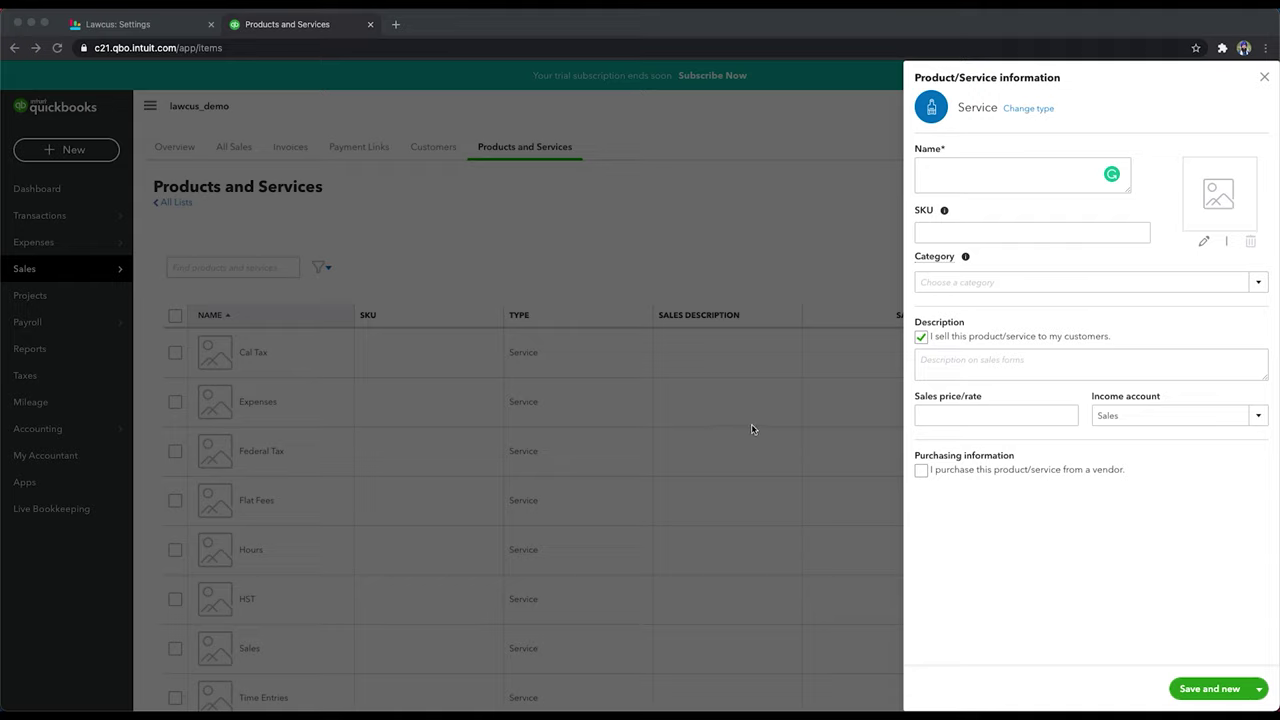
pyautogui.click(758, 254)
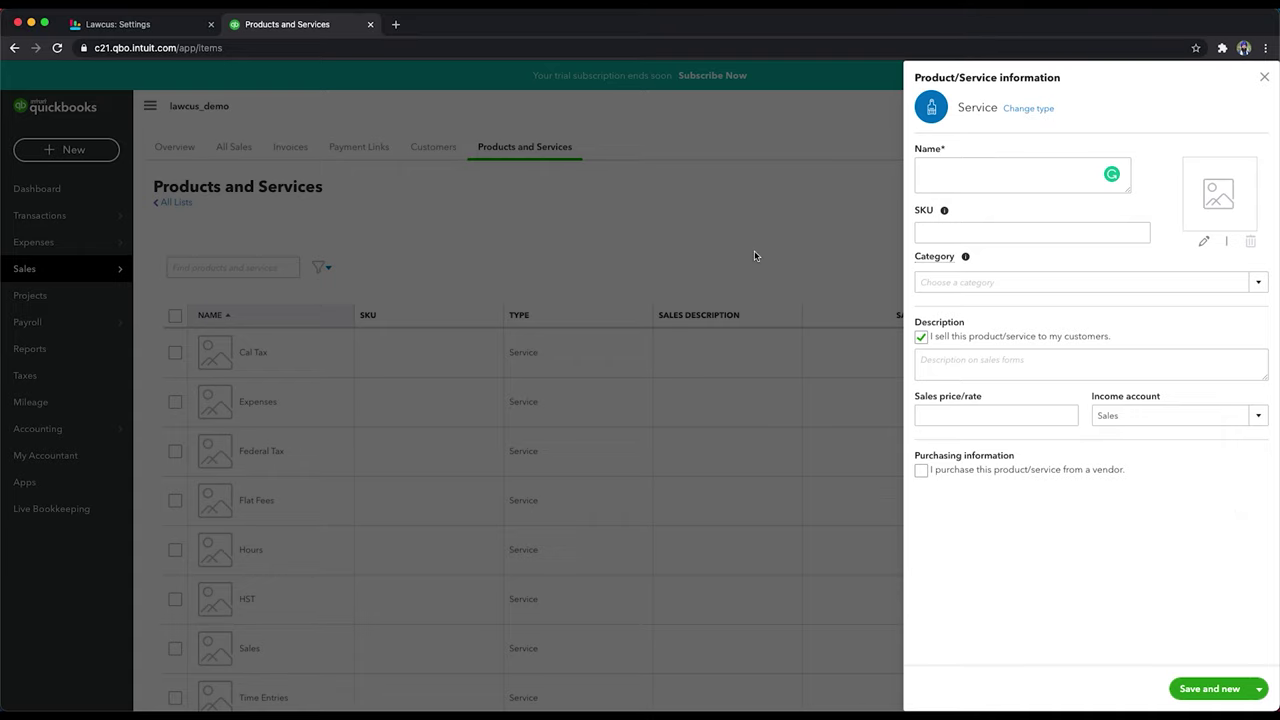
pyautogui.click(1262, 79)
# Switch back to Lawcus and check which products or services are available for mapping expenses
pyautogui.click(140, 24)
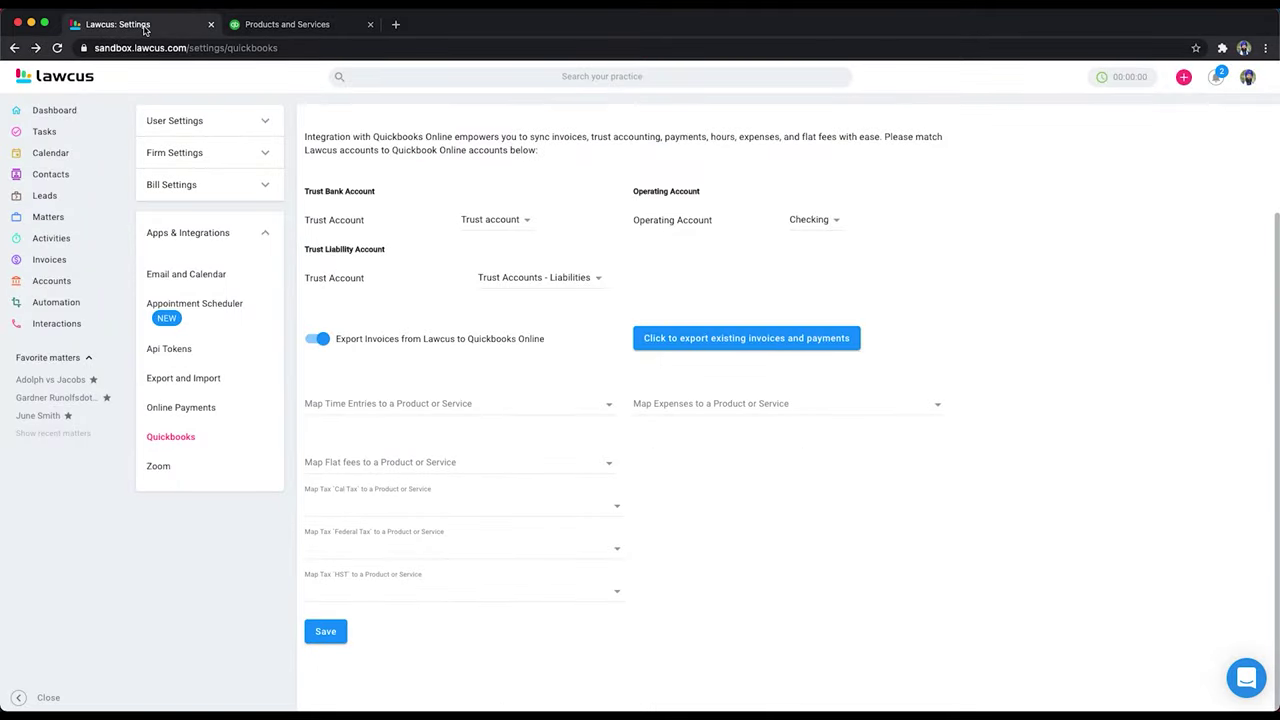
pyautogui.click(674, 414)
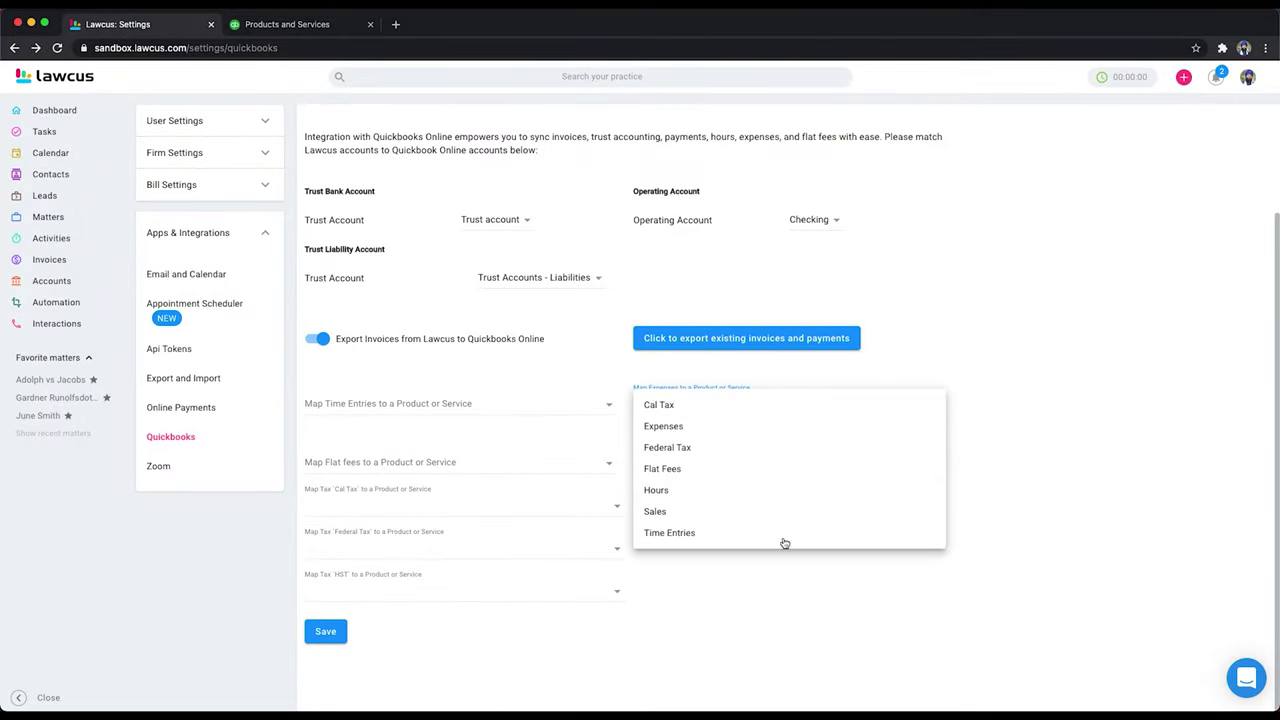
pyautogui.click(1083, 343)
# Resync items, accounts and customers from QuickBooks, agreeing to re-map the items, and reload the integration page
pyautogui.scroll(3, 1083, 343)
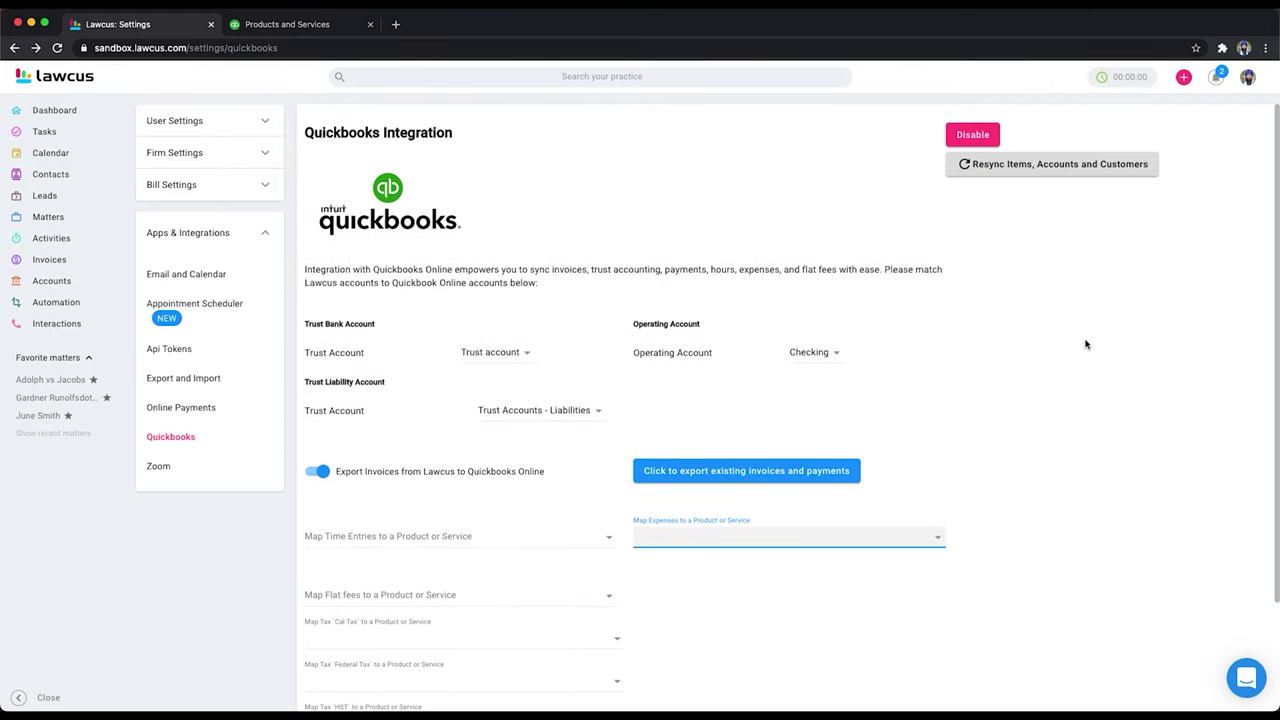
pyautogui.click(995, 167)
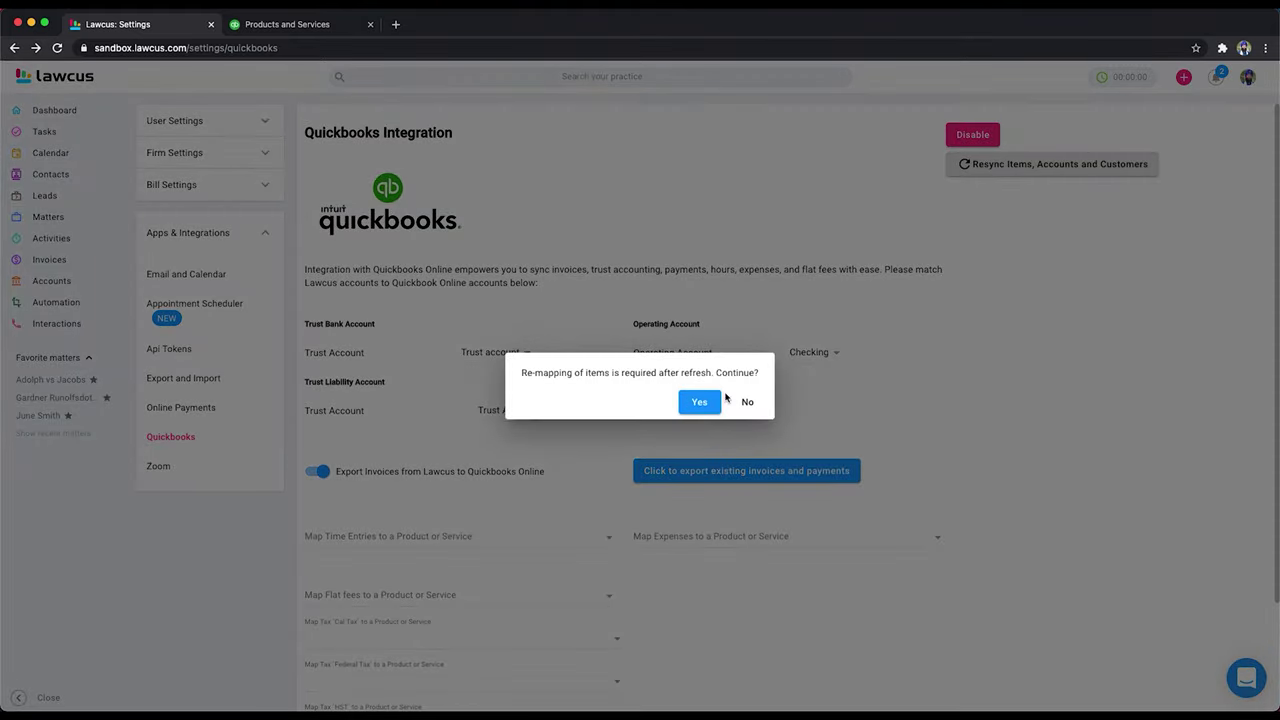
pyautogui.click(693, 402)
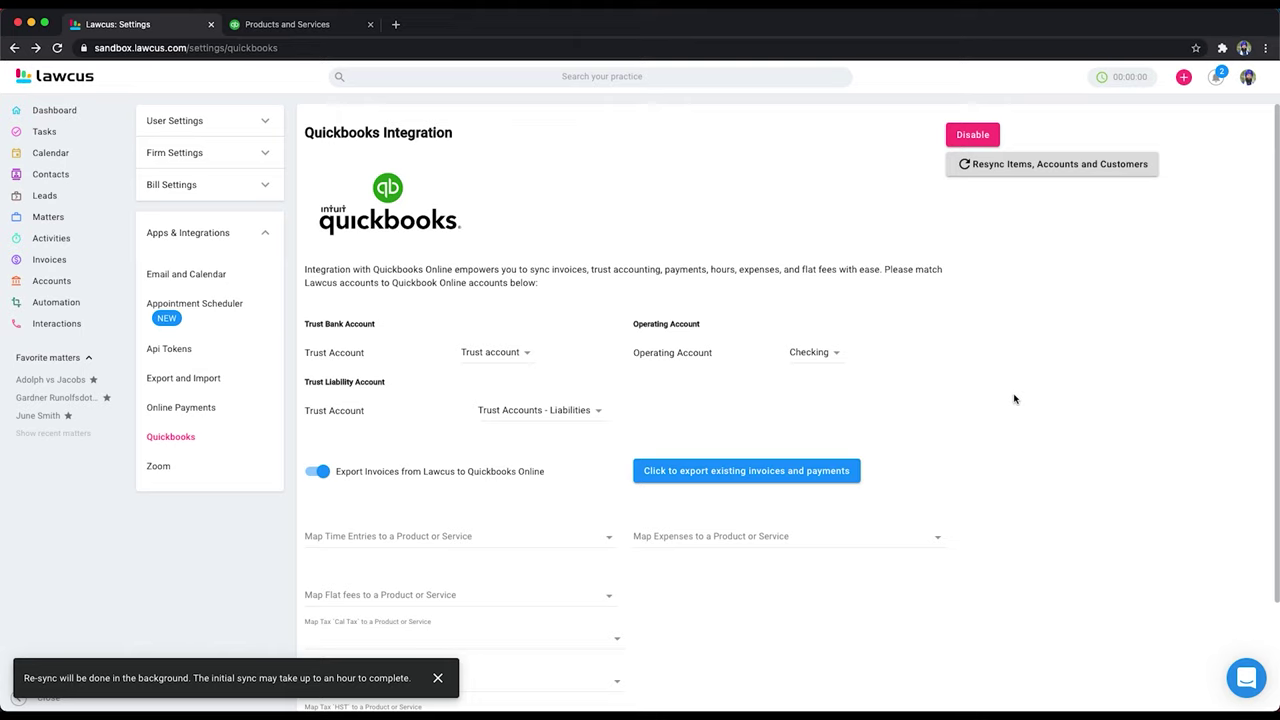
pyautogui.scroll(-3, 1016, 401)
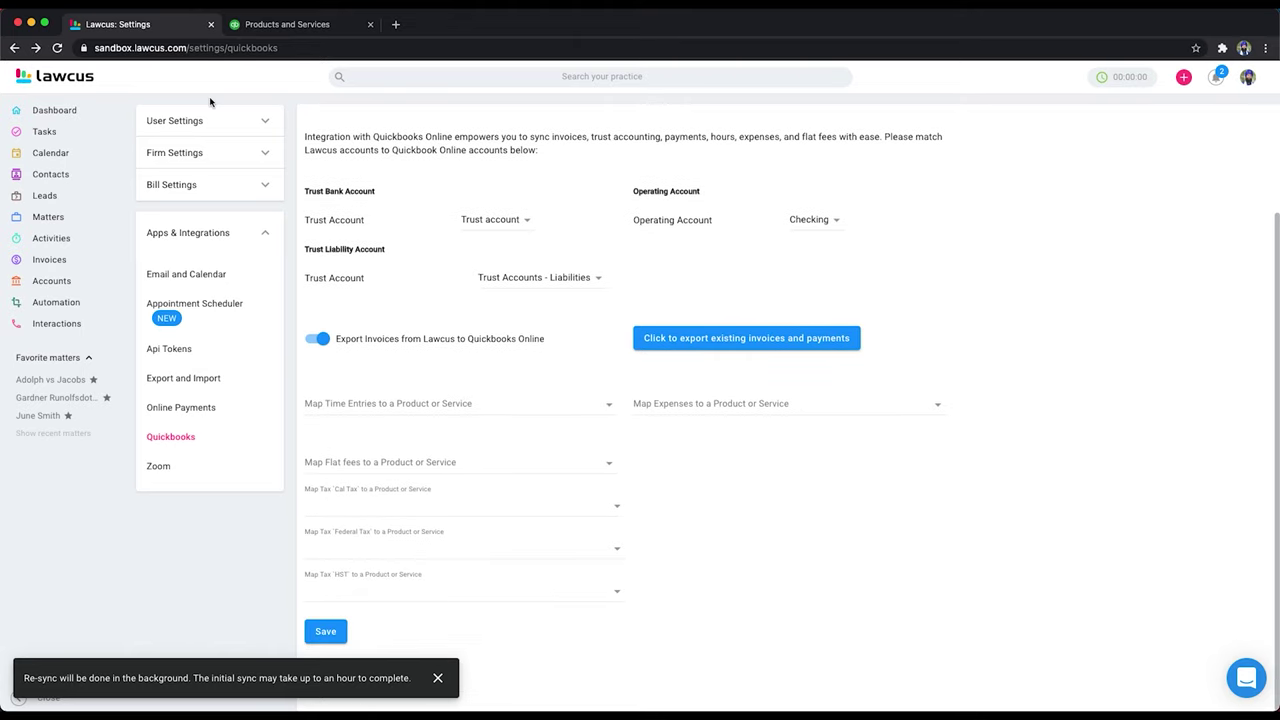
pyautogui.click(57, 47)
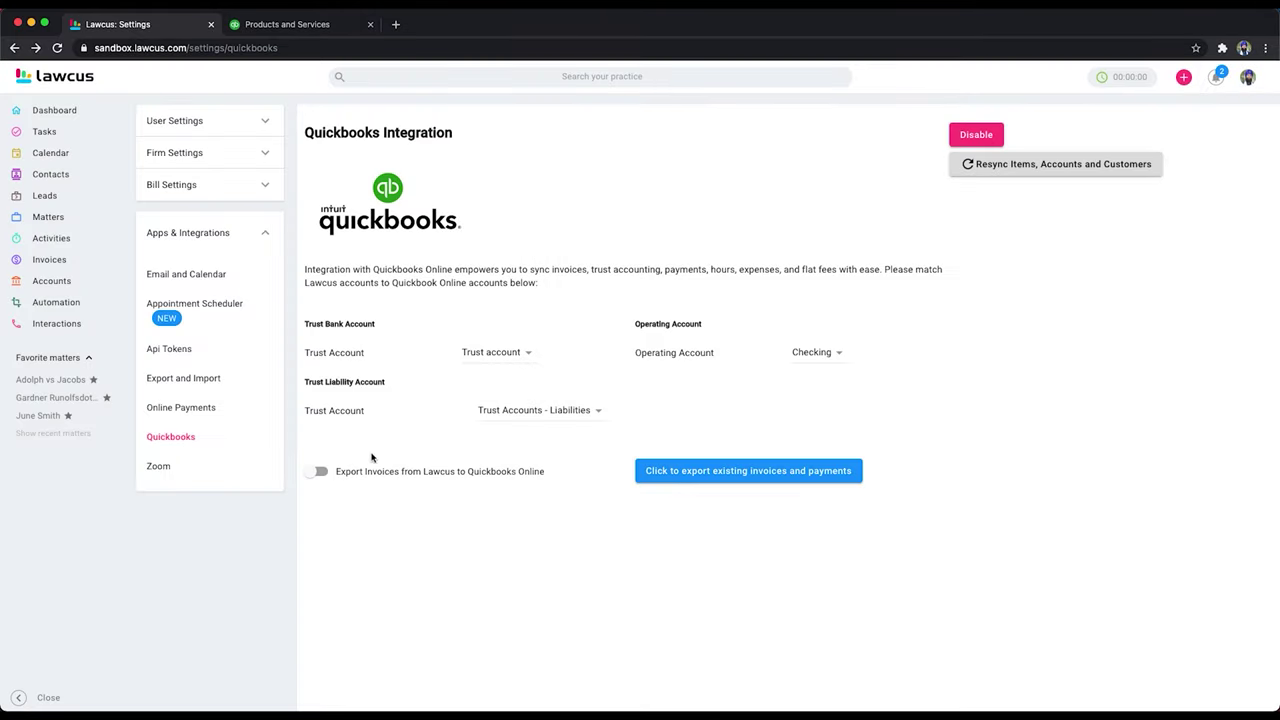
# Enable invoice export from Lawcus to Quickbooks Online and map expenses to the Expenses item
pyautogui.click(319, 472)
pyautogui.scroll(-3, 945, 521)
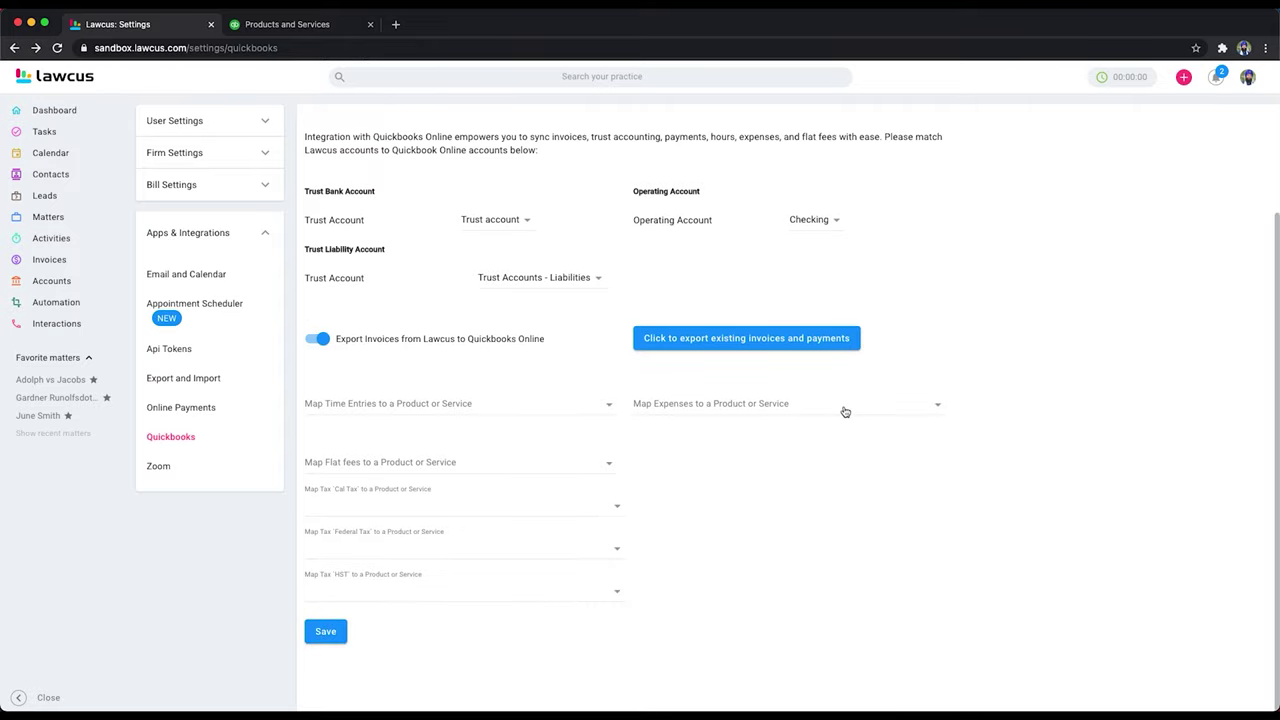
pyautogui.click(773, 411)
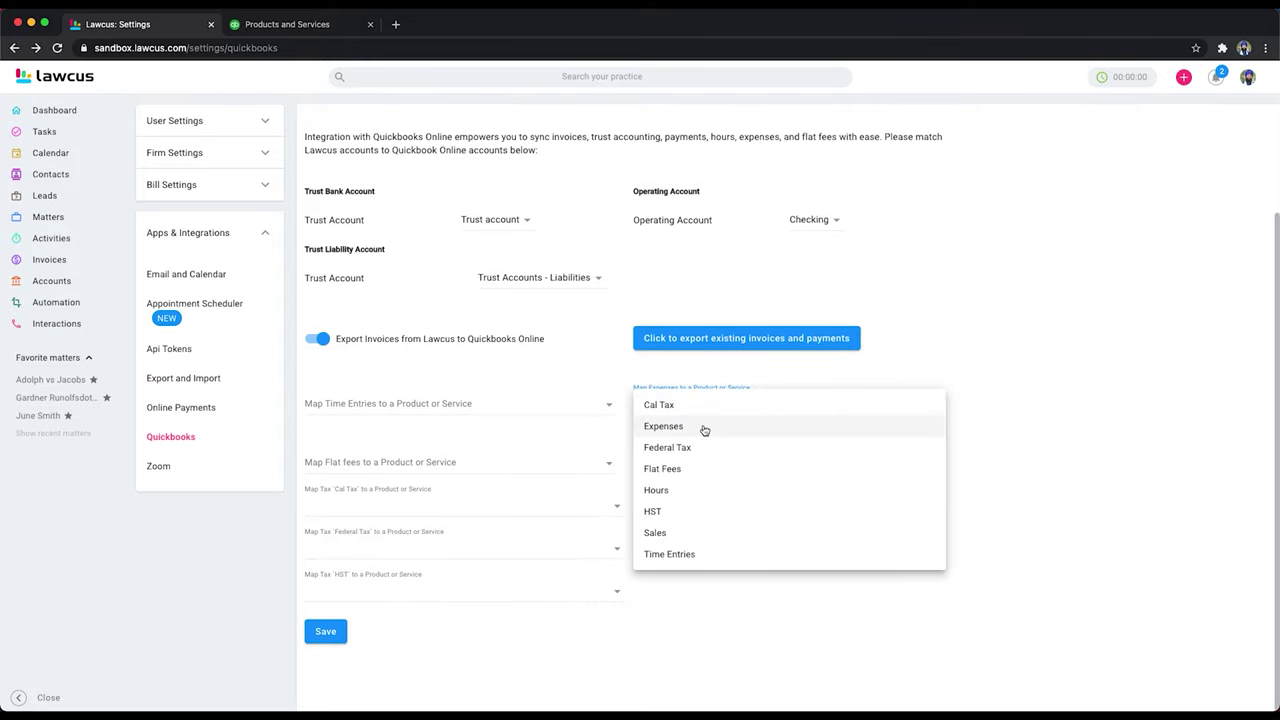
pyautogui.click(704, 427)
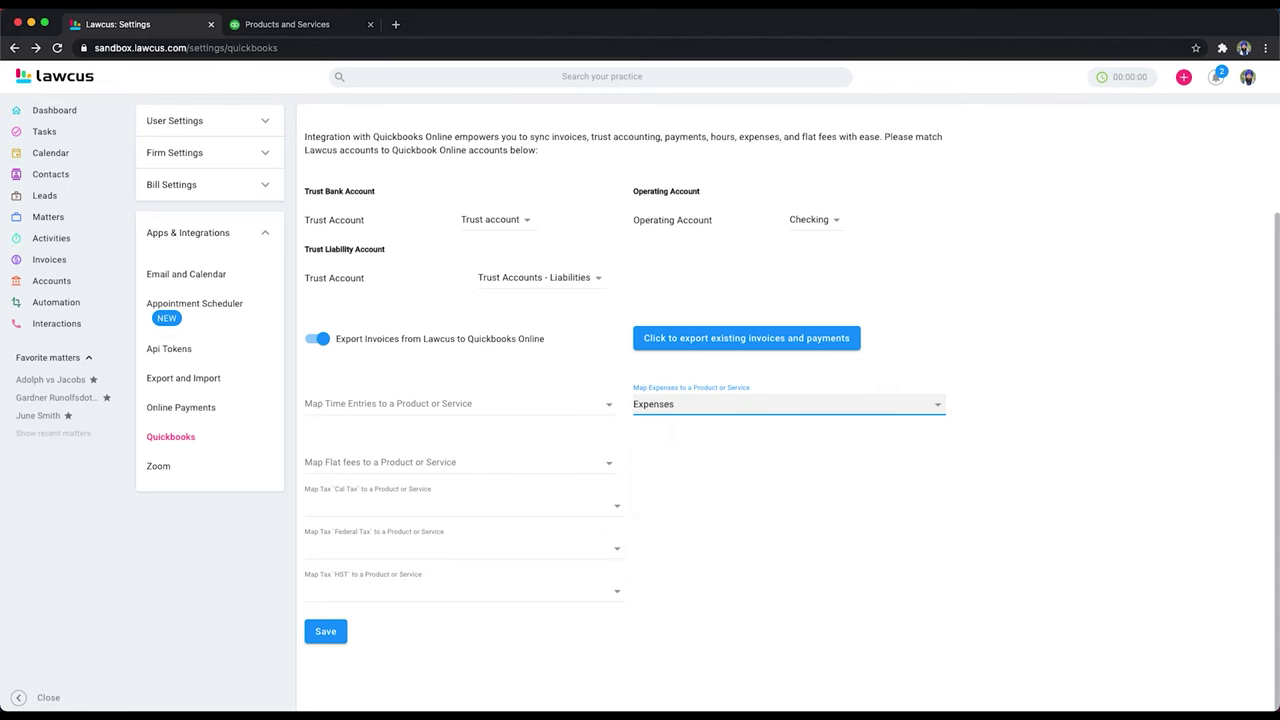
# Map time entries to the Time Entries item and flat fees to the Flat Fees item
pyautogui.click(285, 24)
pyautogui.click(122, 24)
pyautogui.click(385, 405)
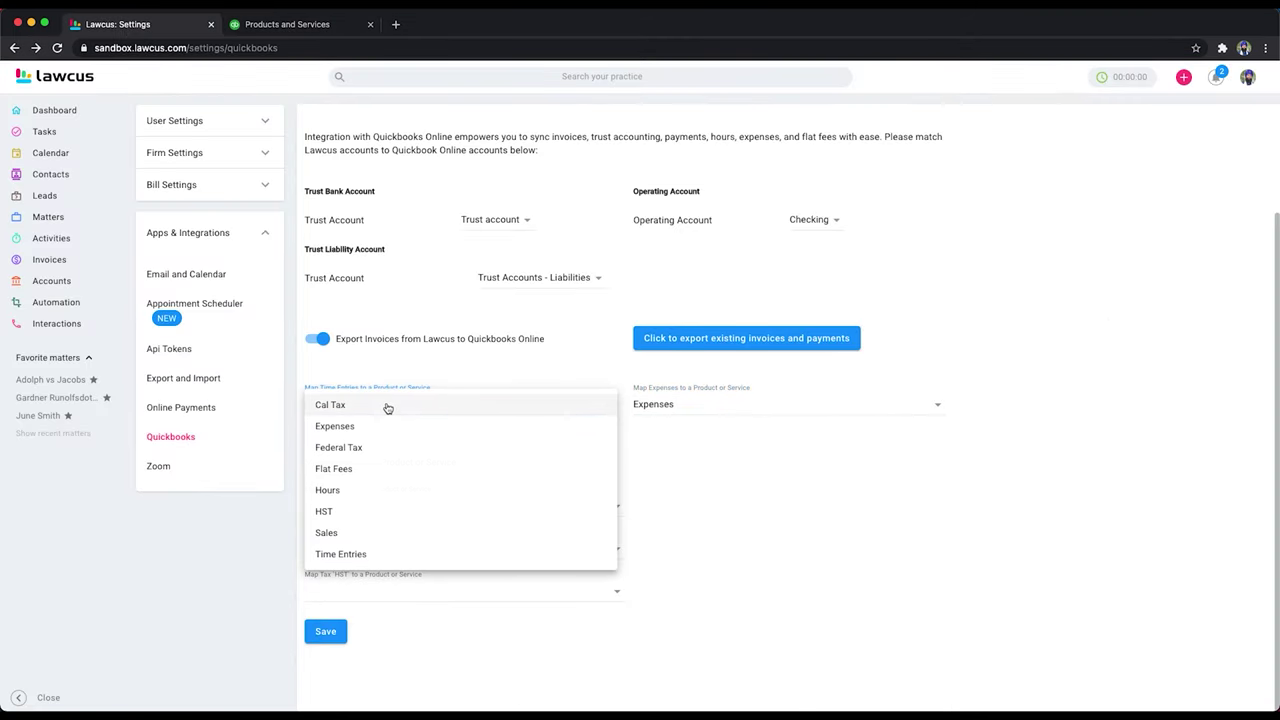
pyautogui.click(348, 554)
pyautogui.click(425, 464)
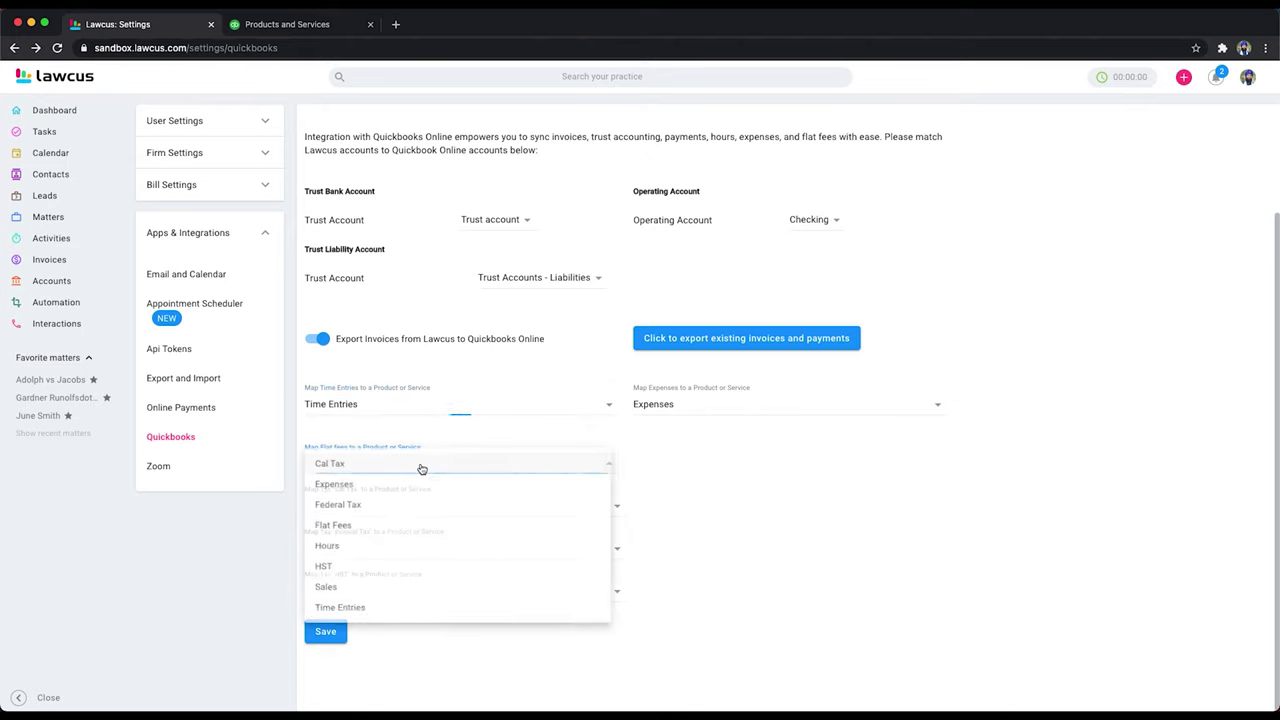
pyautogui.click(367, 531)
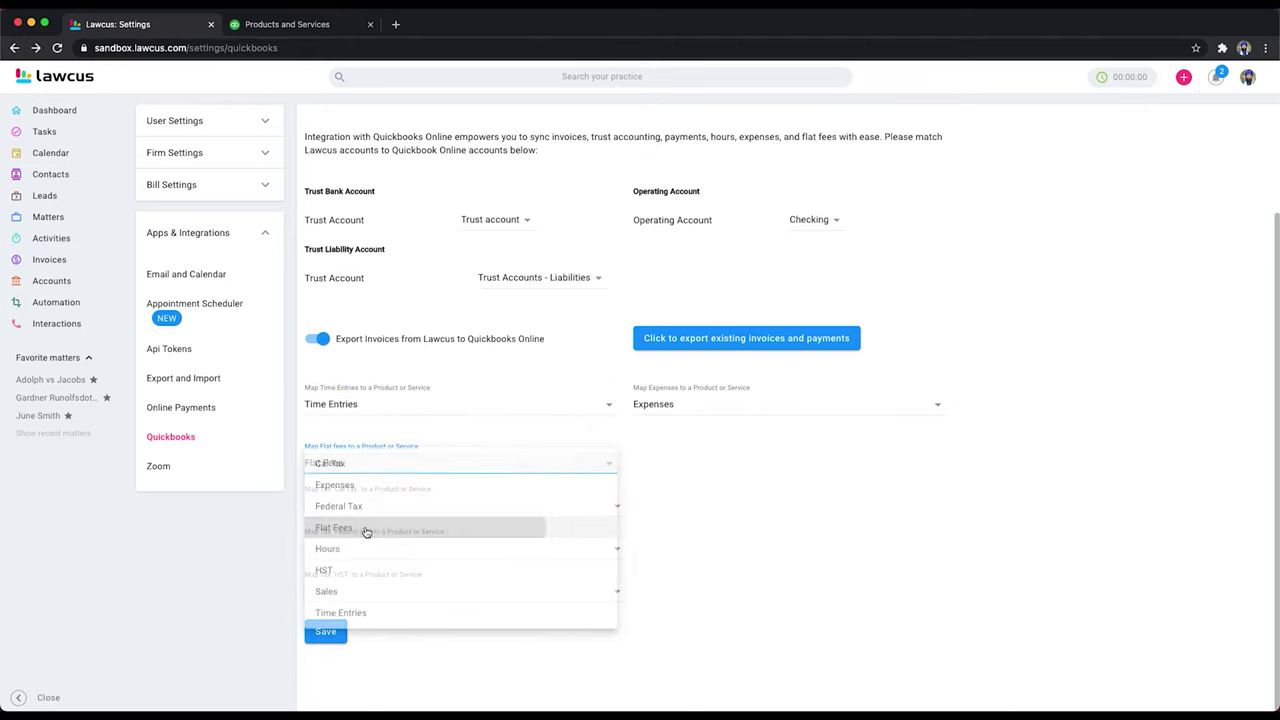
# Map the Cal Tax, Federal Tax and HST taxes to their same-named items and save the mappings
pyautogui.click(408, 510)
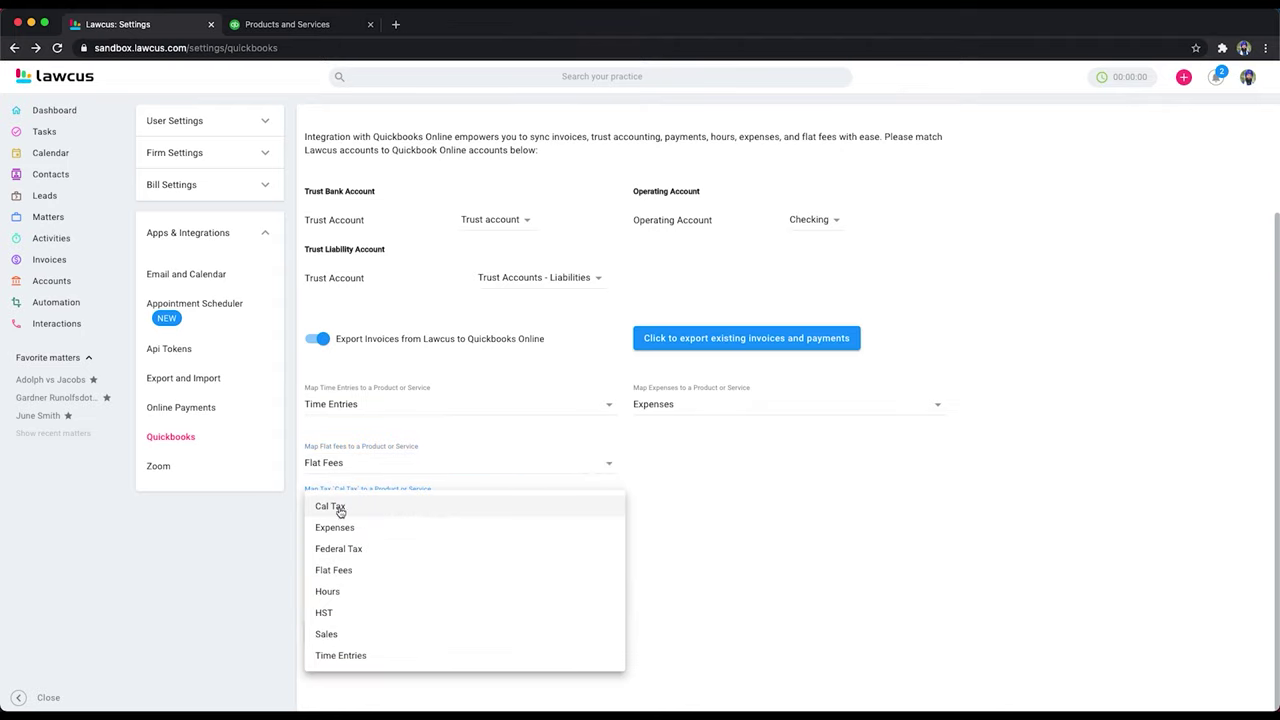
pyautogui.click(340, 508)
pyautogui.click(483, 550)
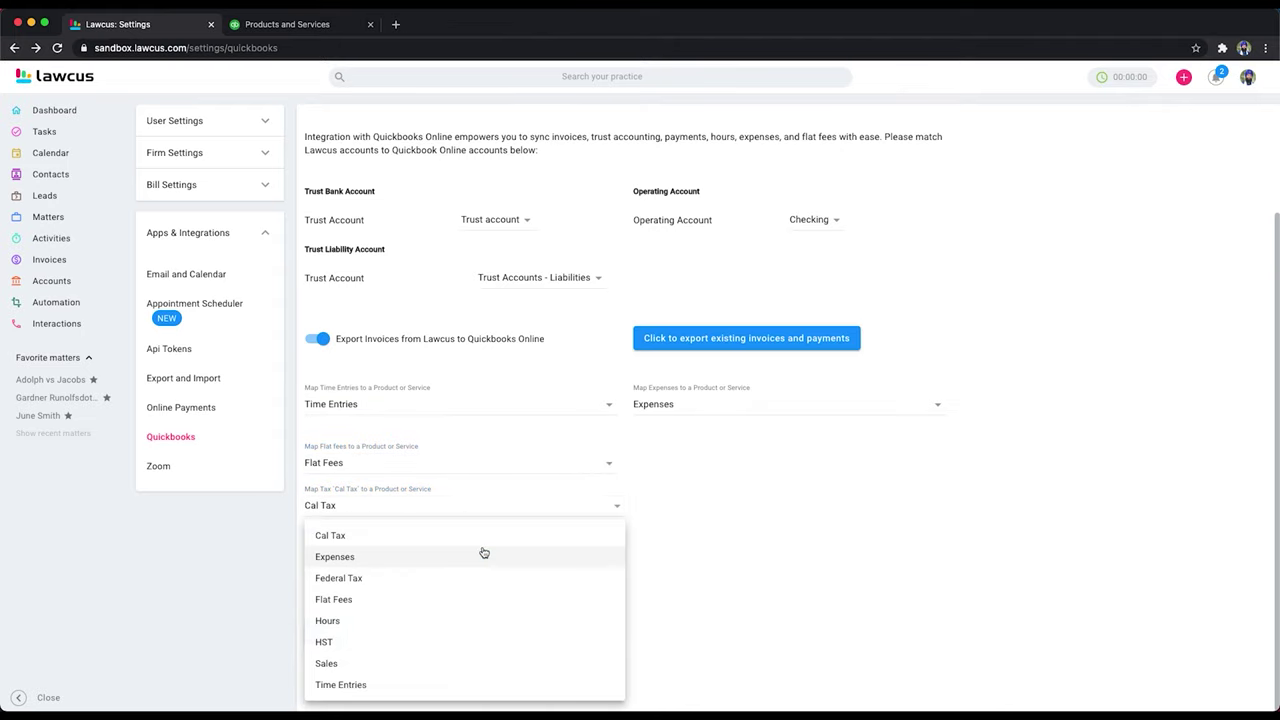
pyautogui.click(350, 578)
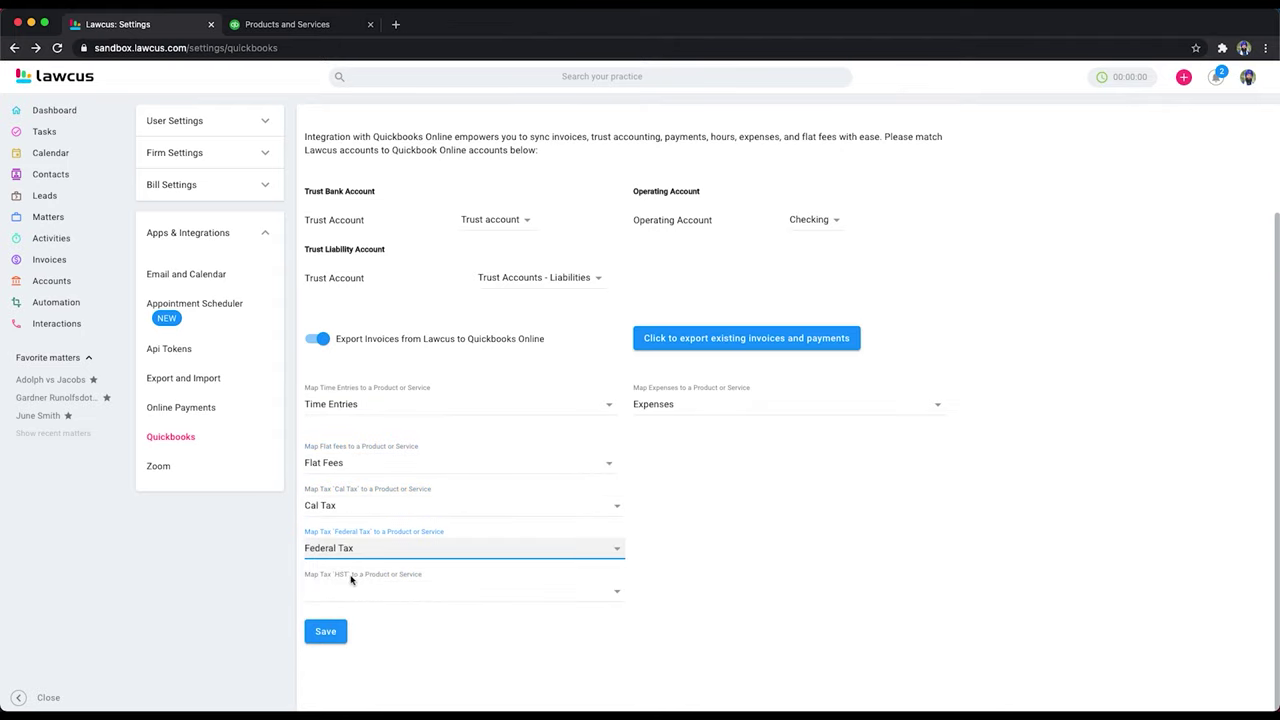
pyautogui.click(404, 597)
pyautogui.click(340, 642)
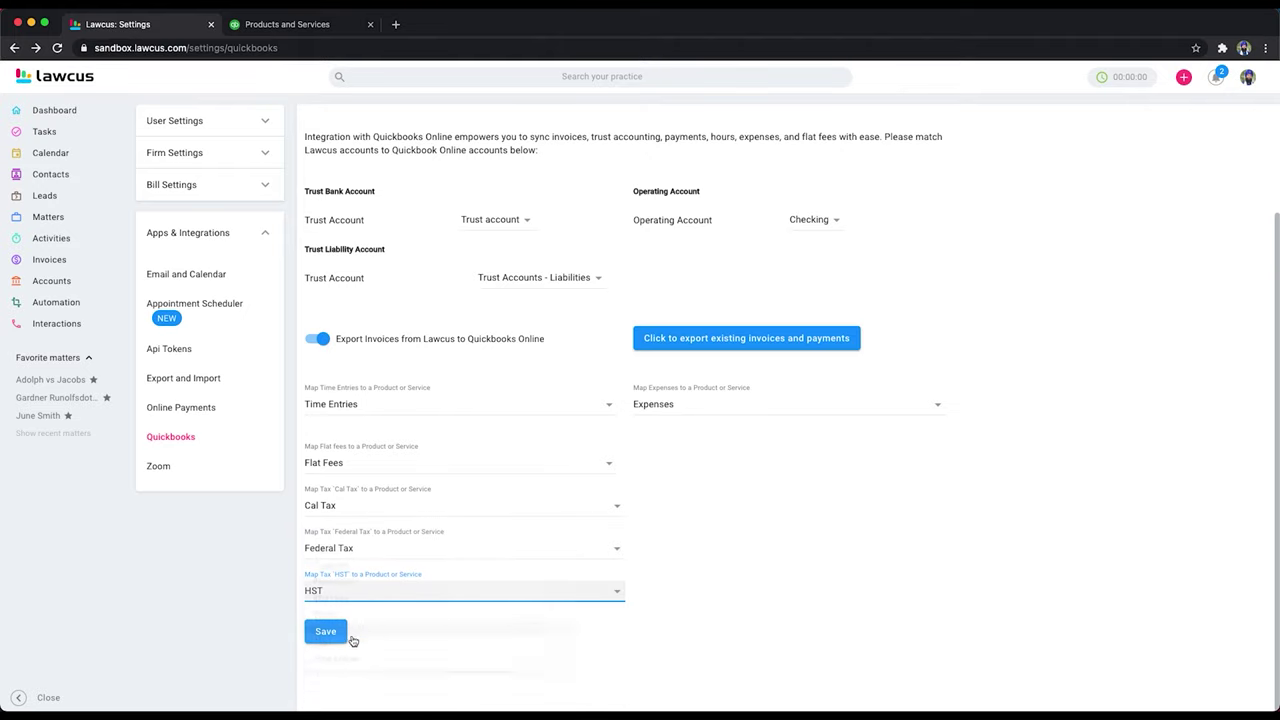
pyautogui.click(326, 636)
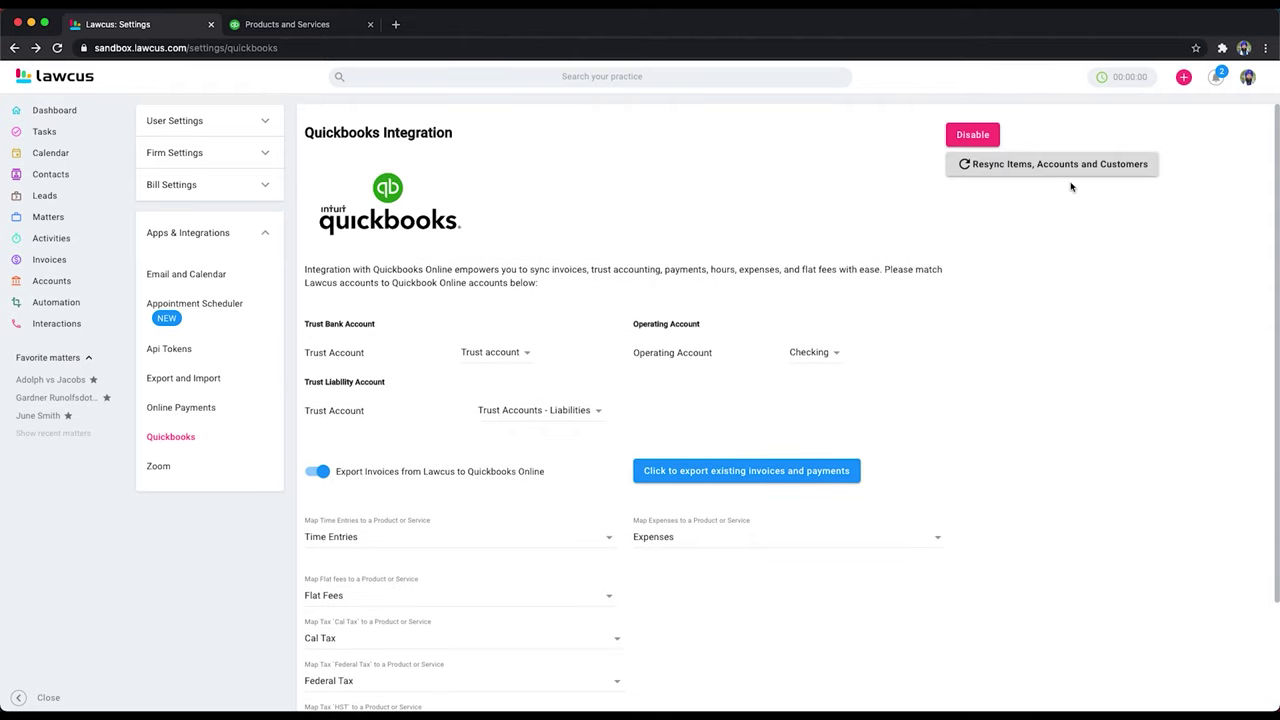
# Review the integration's trust and operating accounts, invoice export option and item mappings, including the products available for expenses
pyautogui.scroll(-2, 1116, 472)
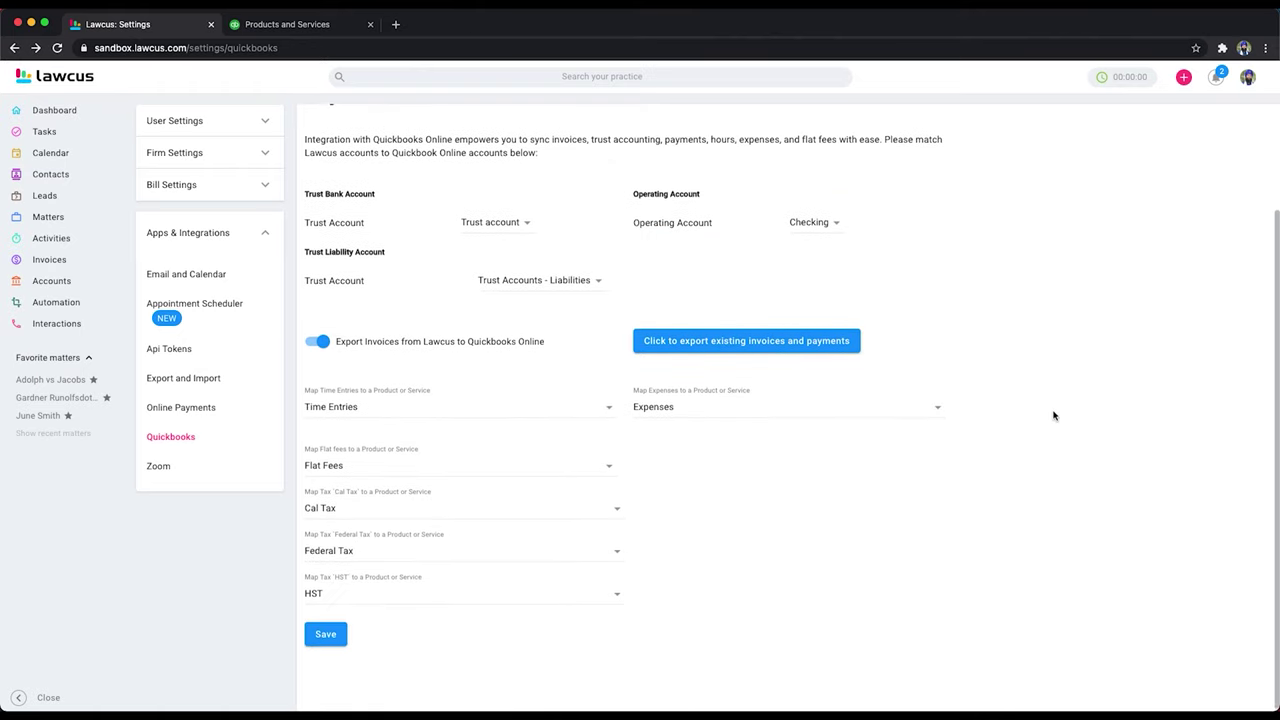
pyautogui.scroll(2, 1052, 416)
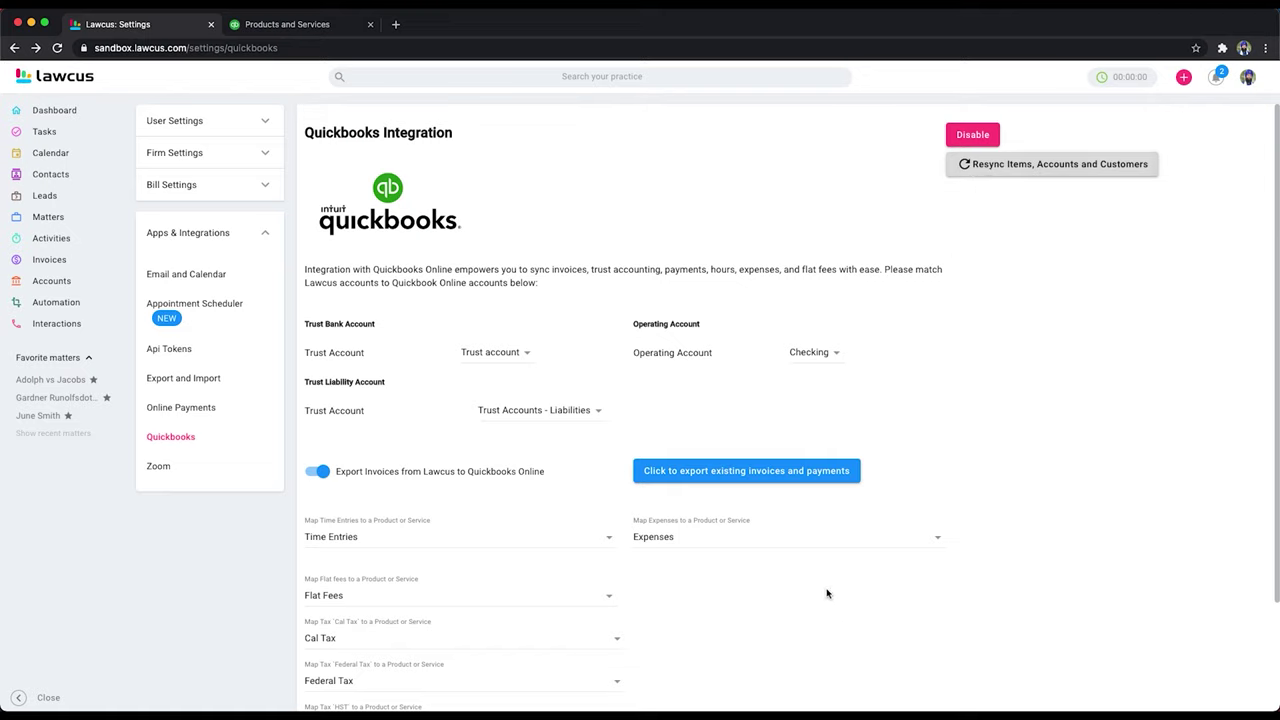
pyautogui.click(808, 542)
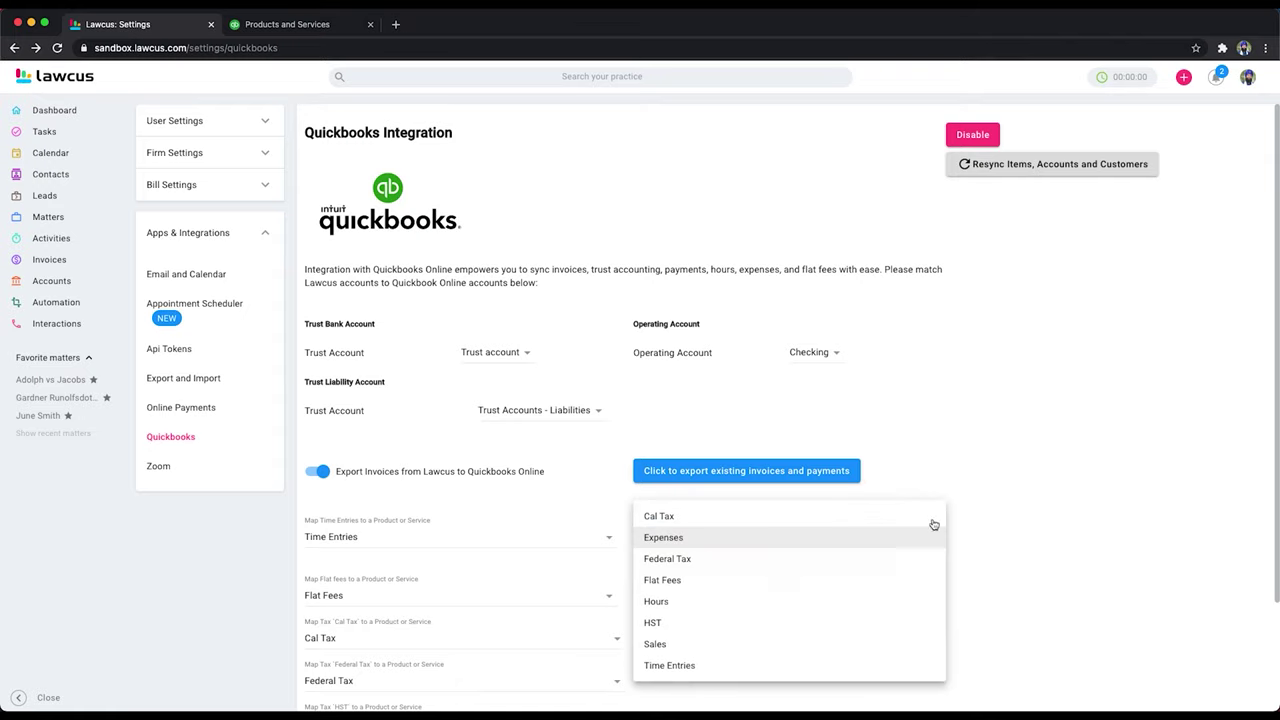
pyautogui.click(1031, 470)
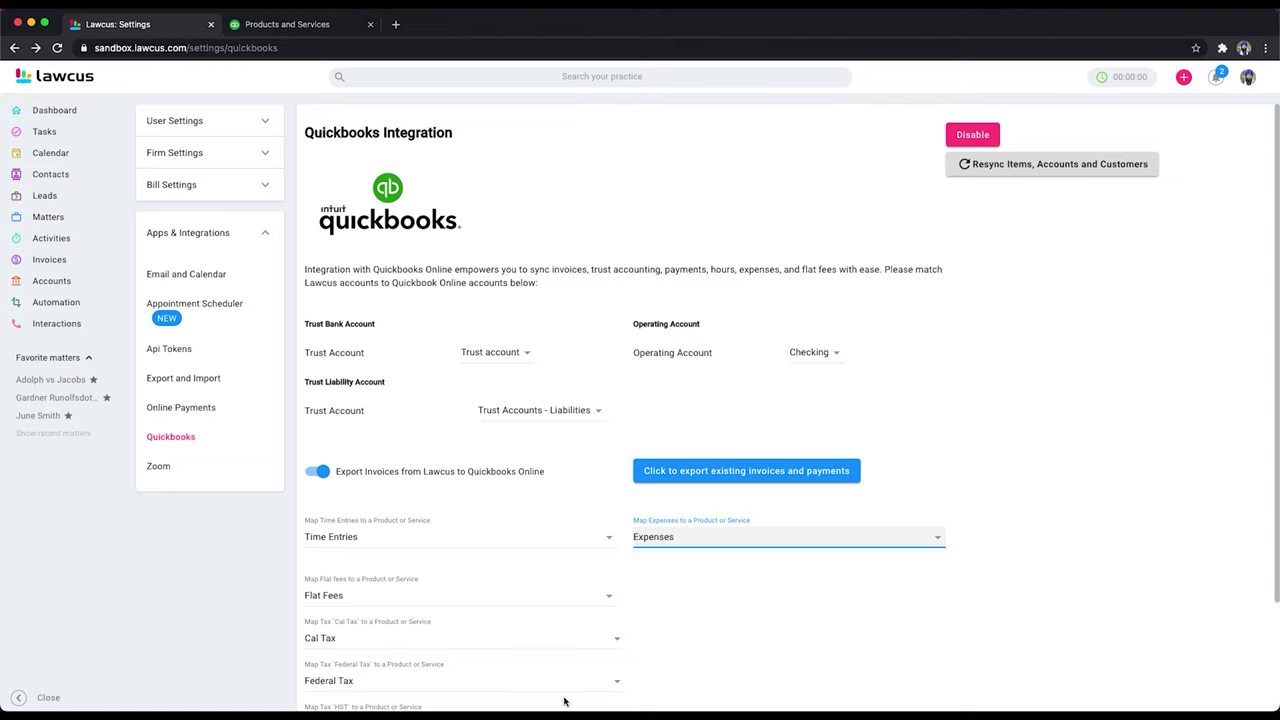
pyautogui.scroll(-3, 822, 620)
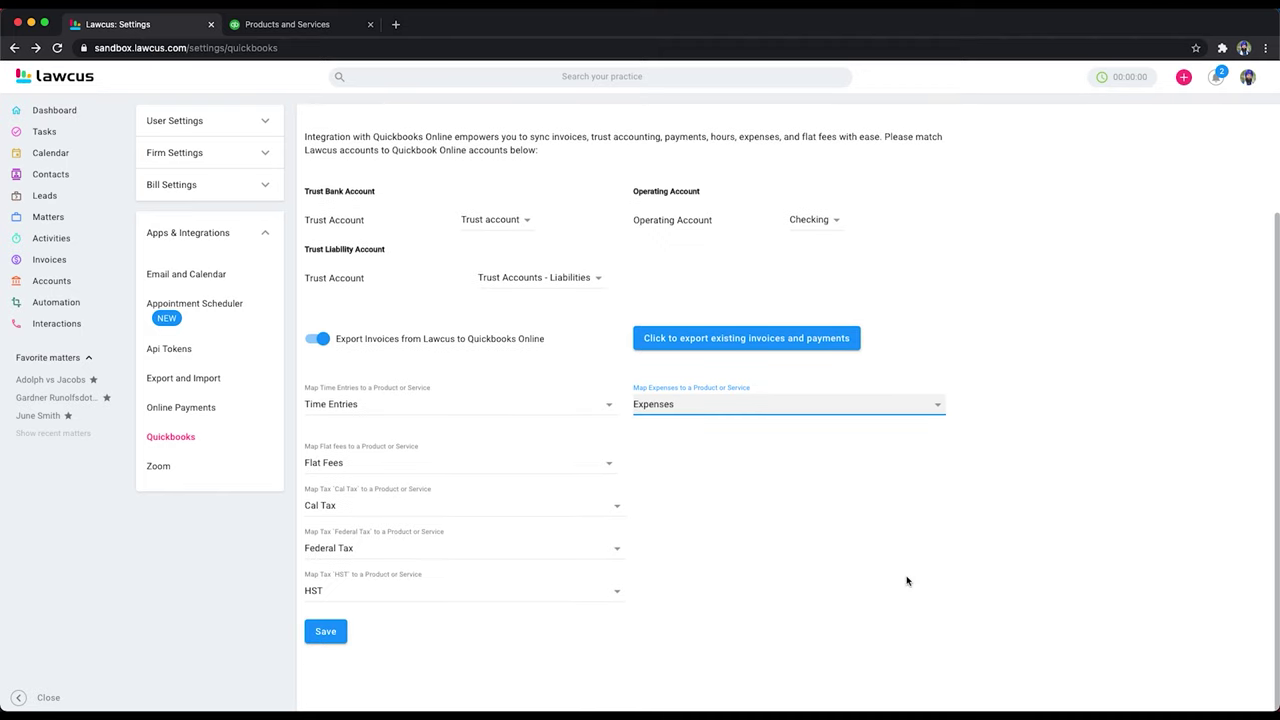
pyautogui.scroll(3, 910, 580)
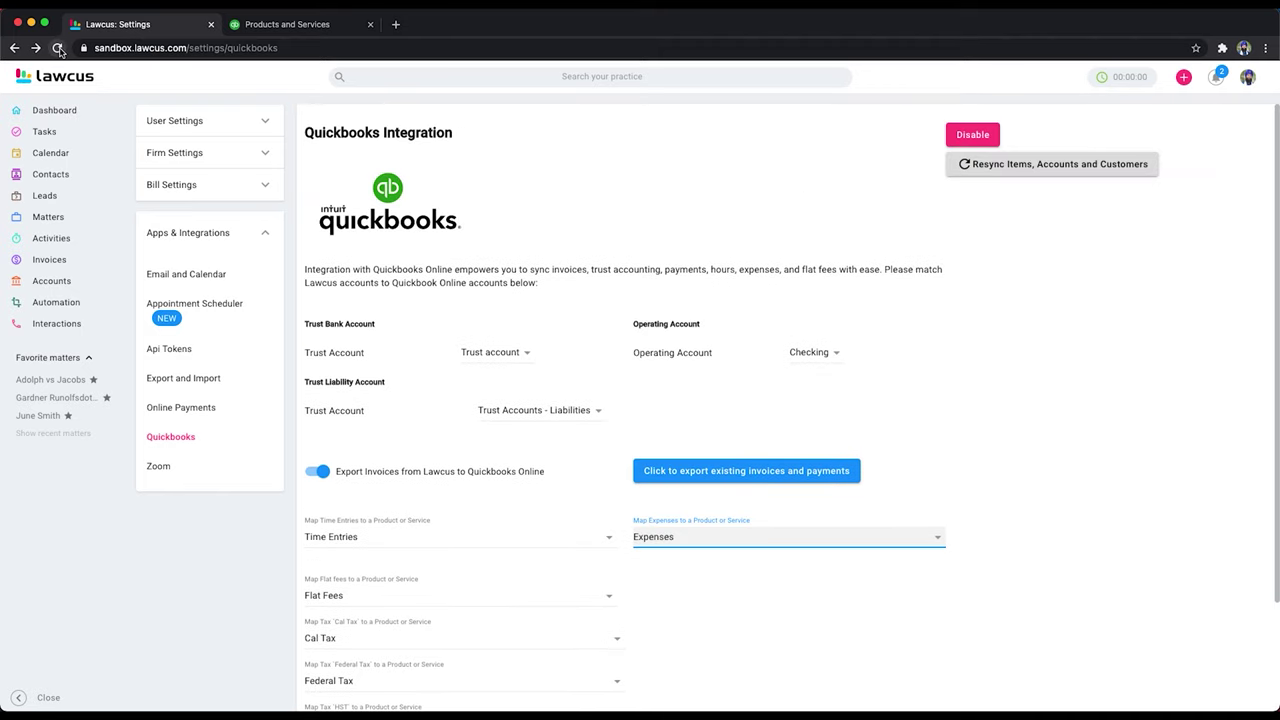
pyautogui.scroll(-2, 640, 670)
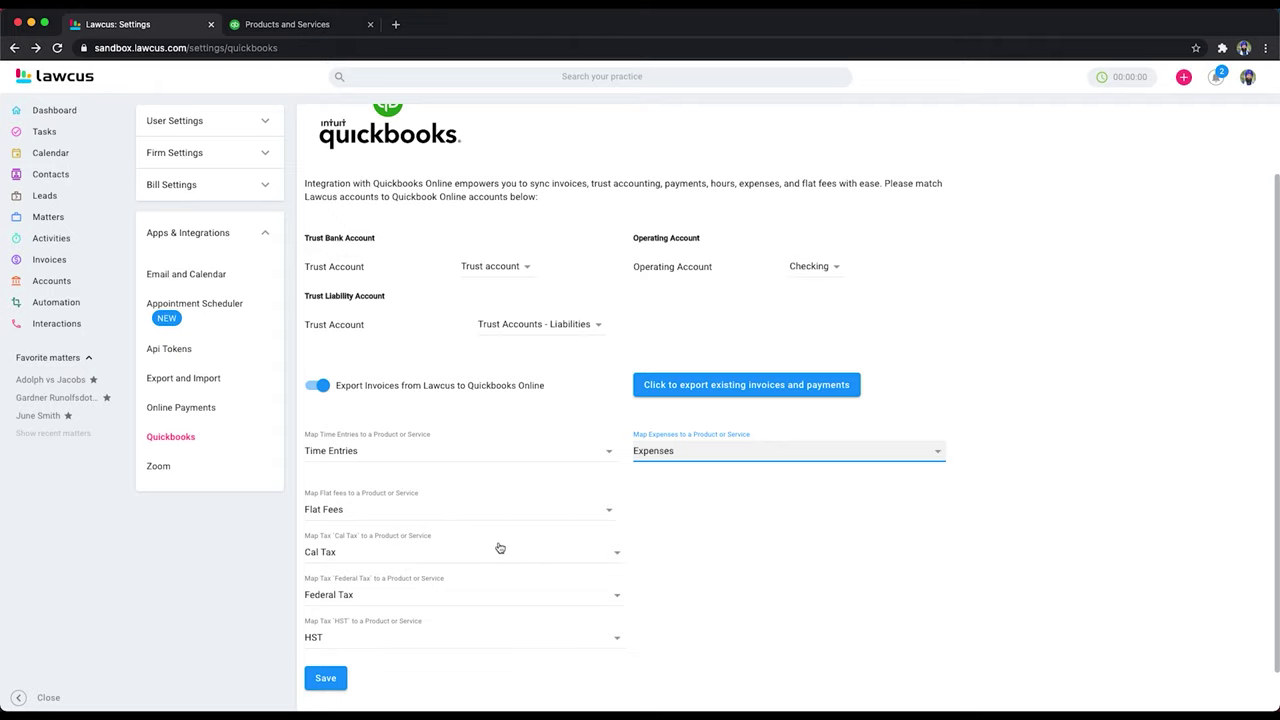
pyautogui.scroll(2, 737, 563)
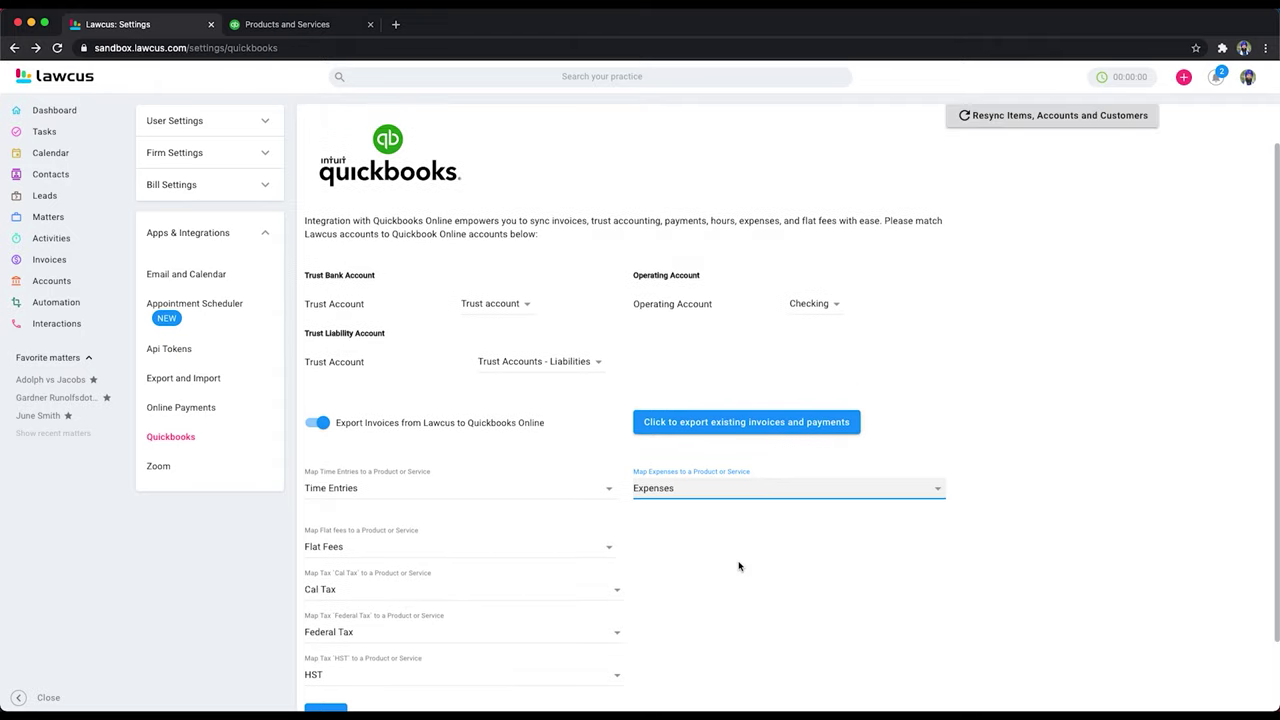
pyautogui.scroll(-3, 740, 571)
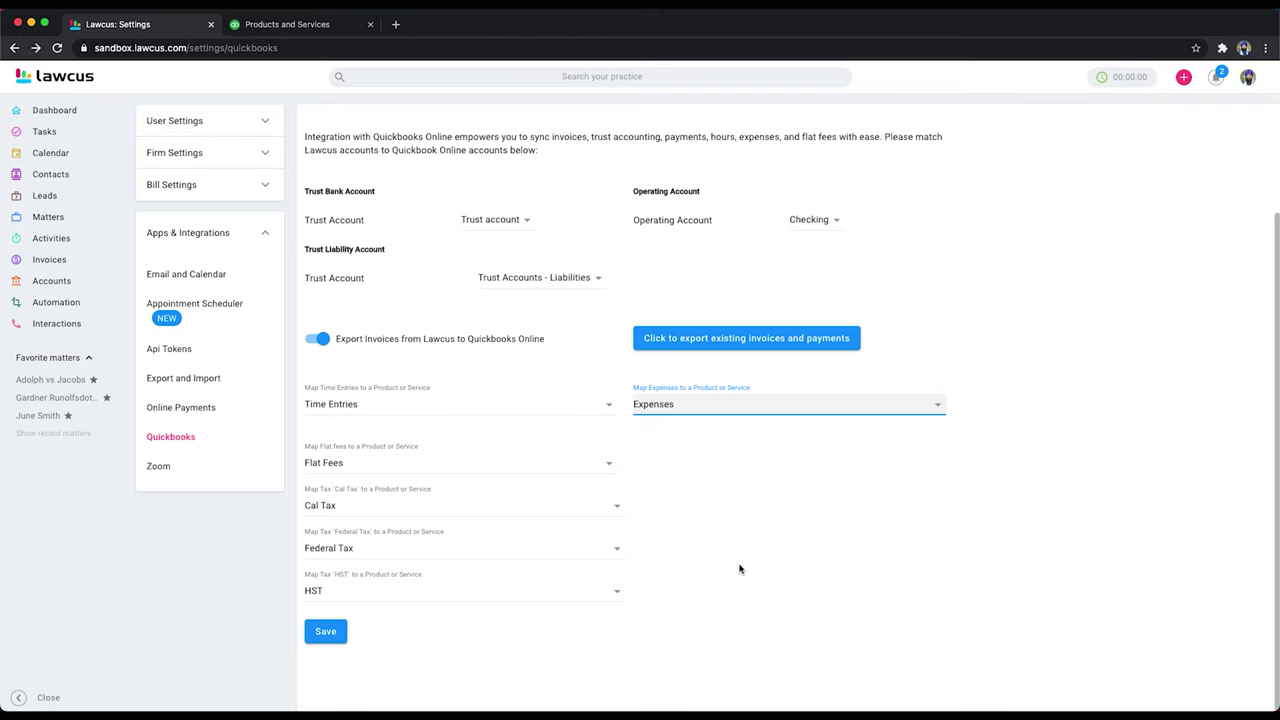
# Create a new invoice and assign it to the client matter used on the most recent invoice
pyautogui.click(59, 261)
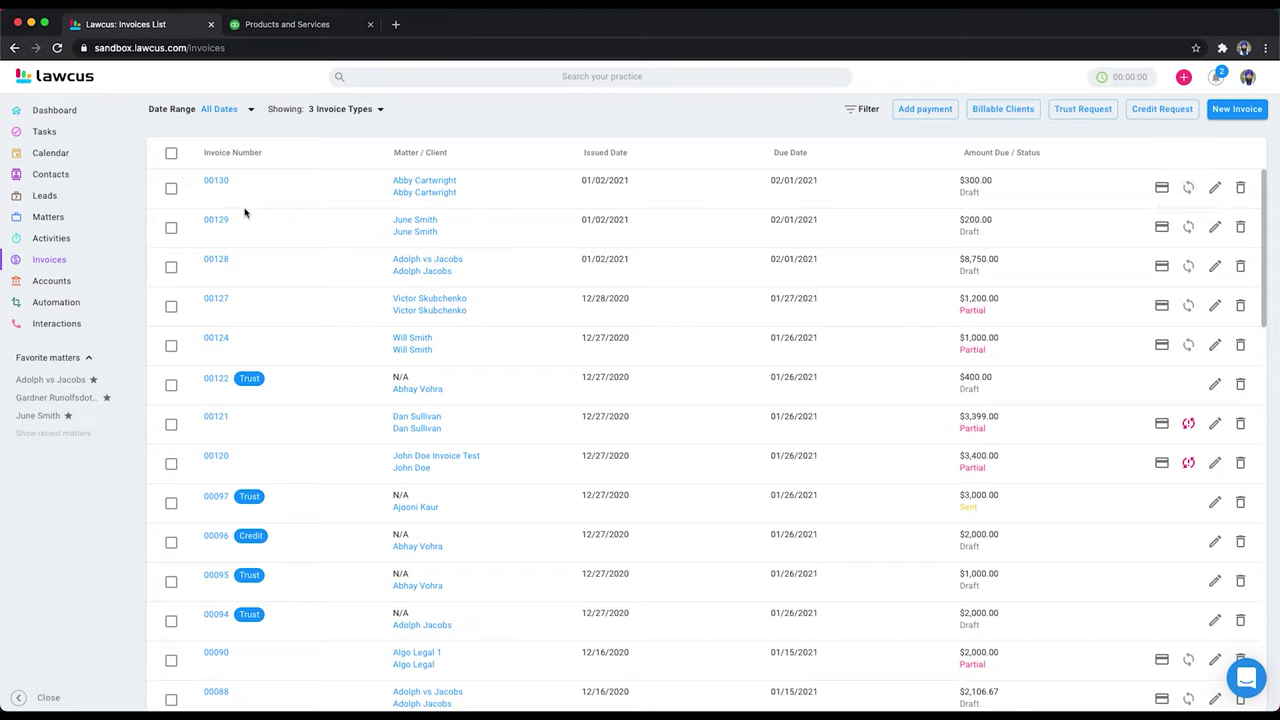
pyautogui.click(1238, 112)
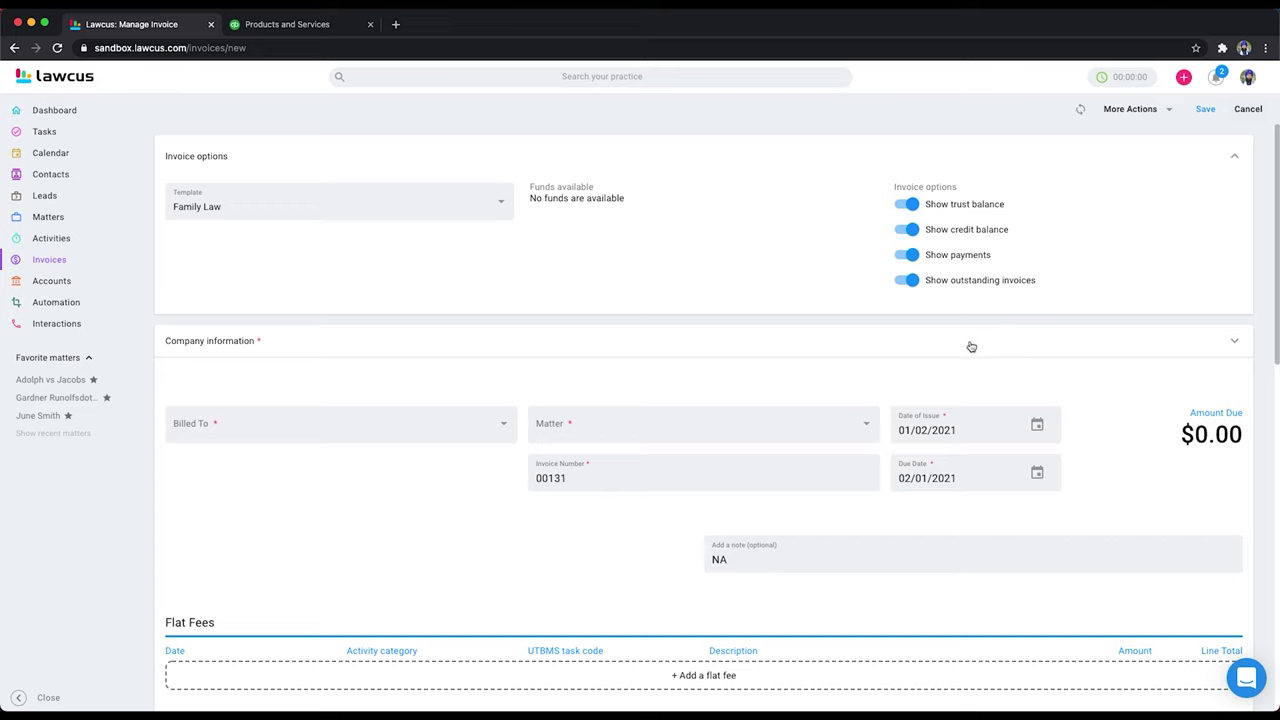
pyautogui.click(622, 434)
pyautogui.click(609, 459)
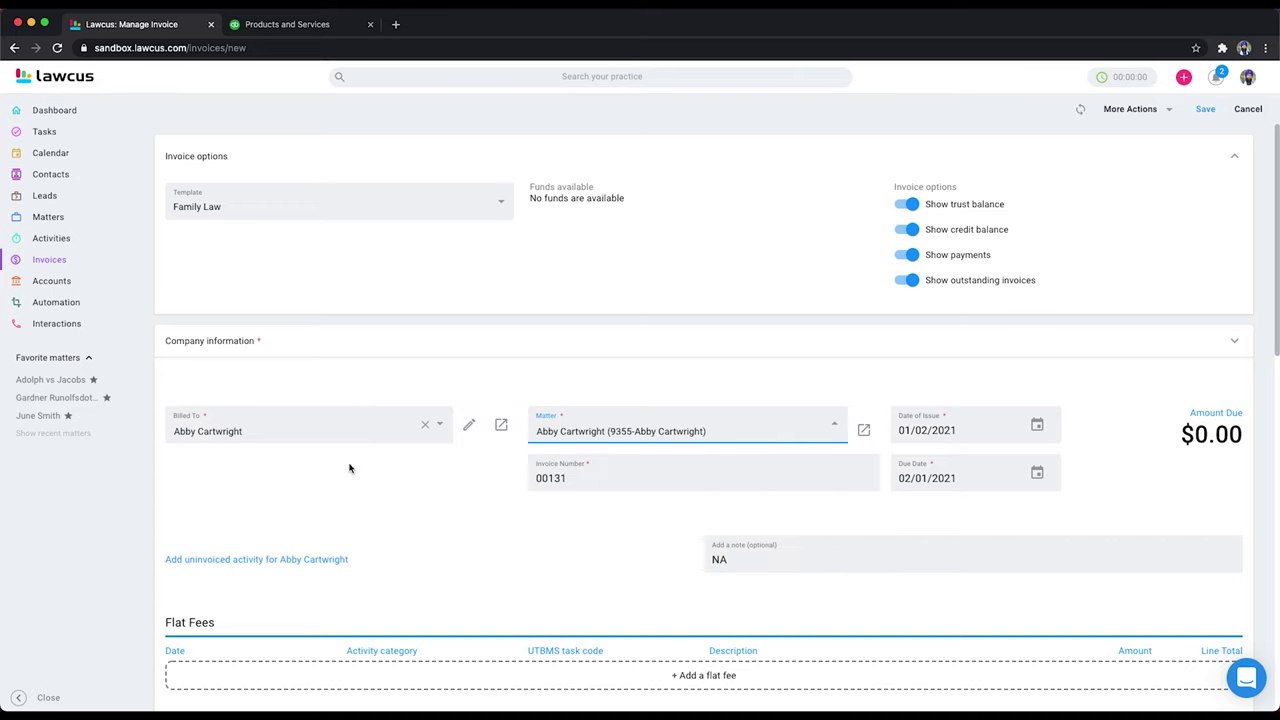
# Add a flat fee of 300 to the invoice and save it
pyautogui.scroll(-3, 543, 591)
pyautogui.click(709, 544)
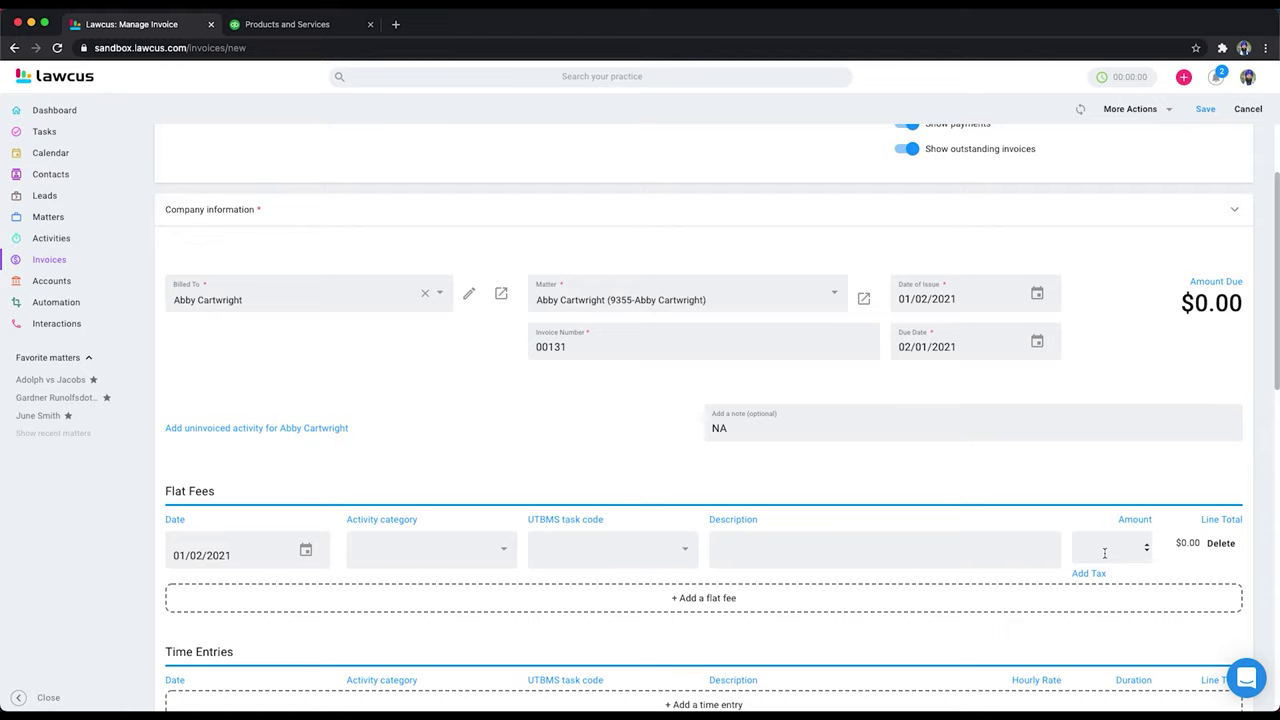
pyautogui.write('300')
pyautogui.click(1204, 110)
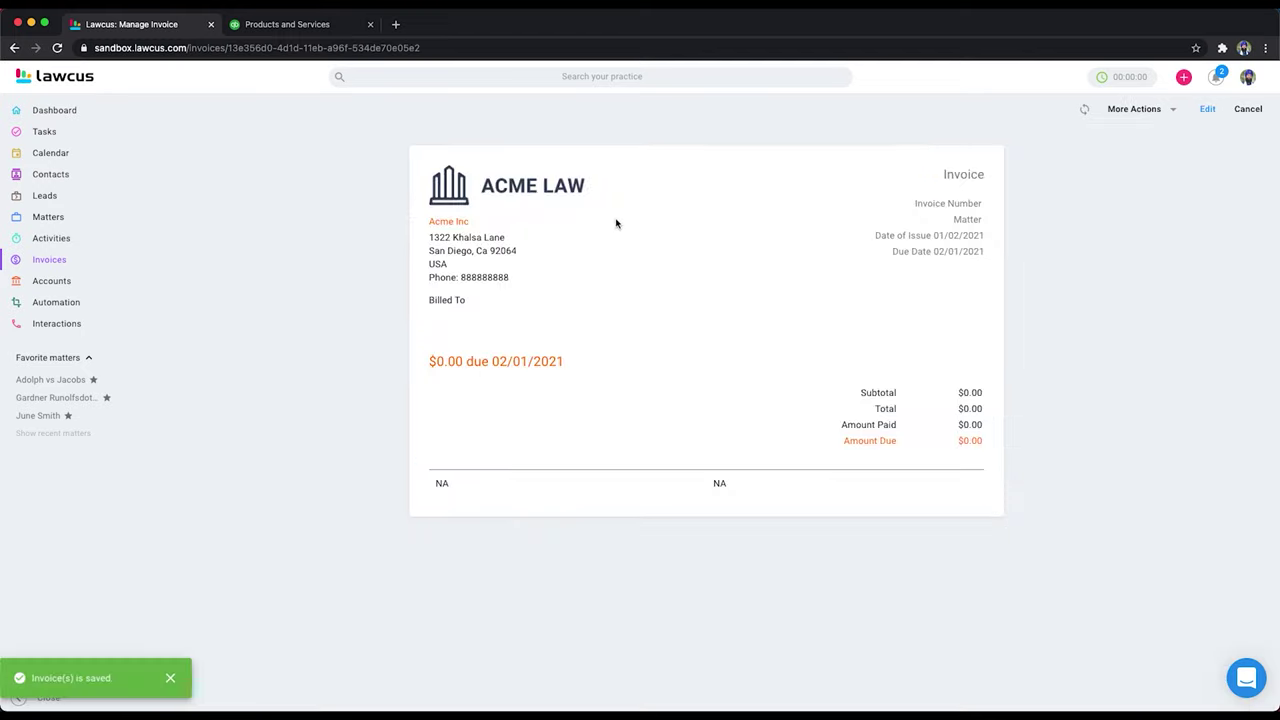
# Open the new invoice's synced copy in QuickBooks Online from the invoices list and compare it with the Lawcus entry
pyautogui.click(69, 262)
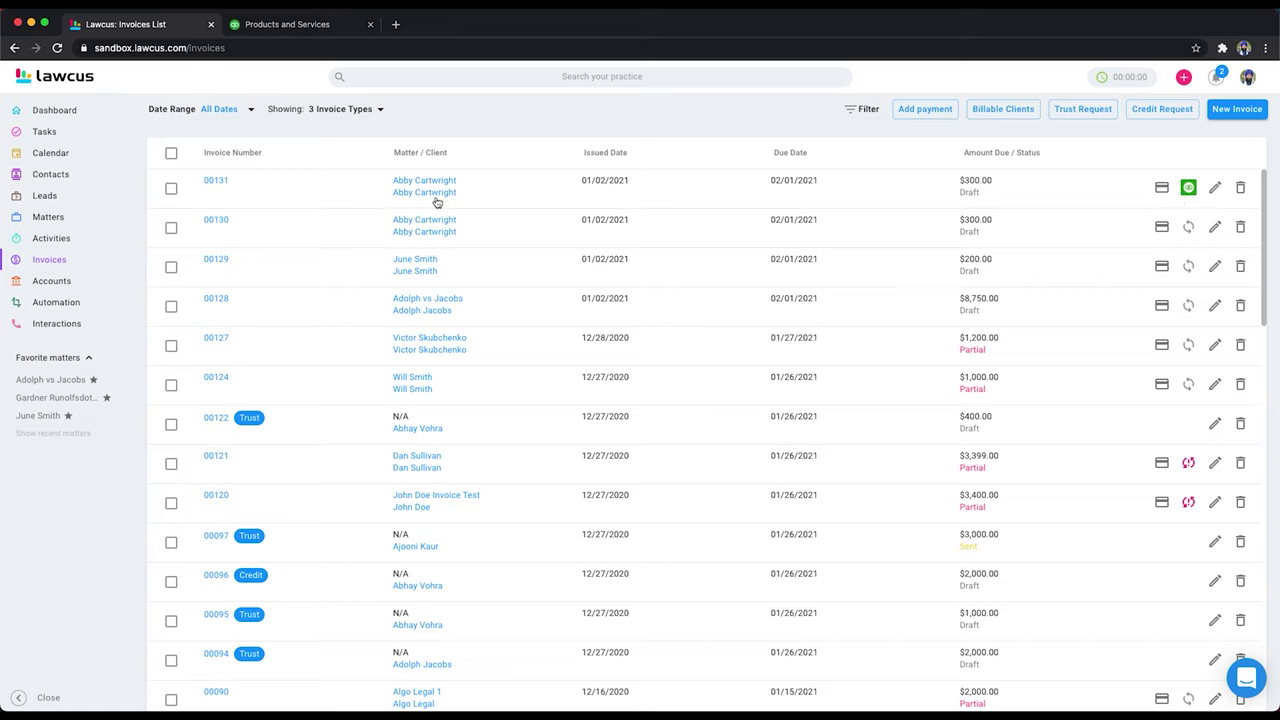
pyautogui.click(1188, 188)
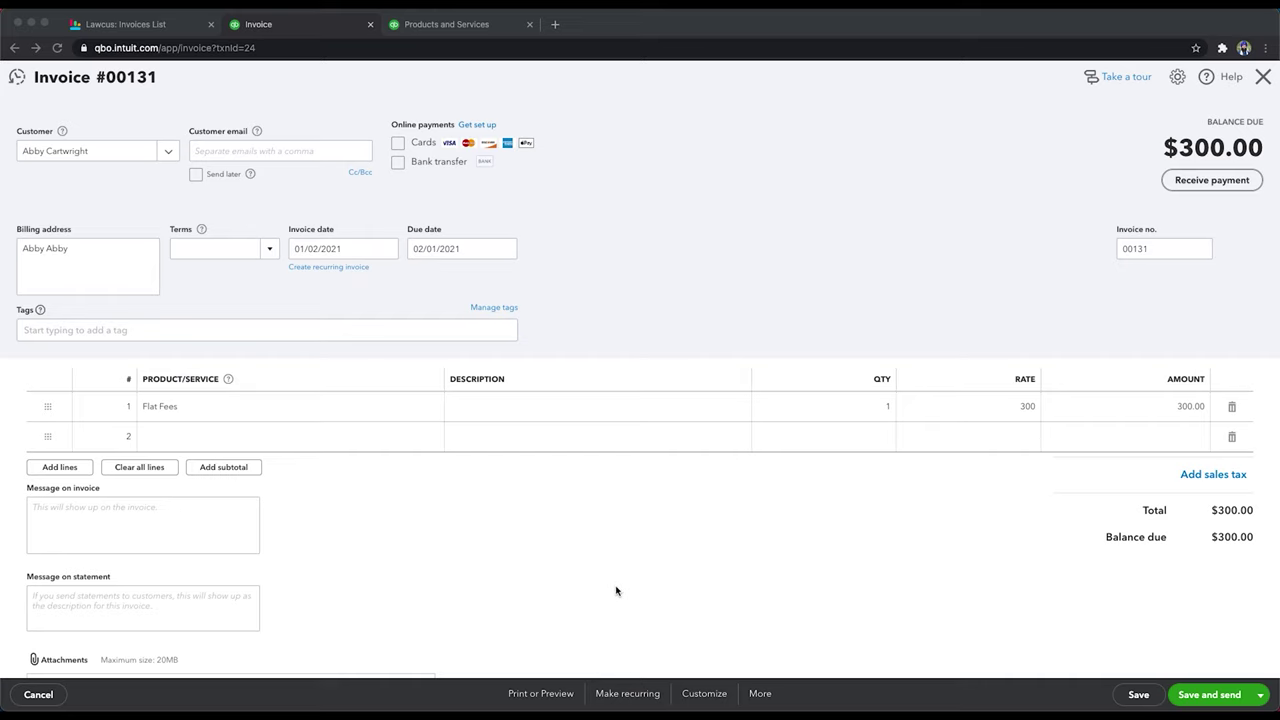
pyautogui.click(155, 26)
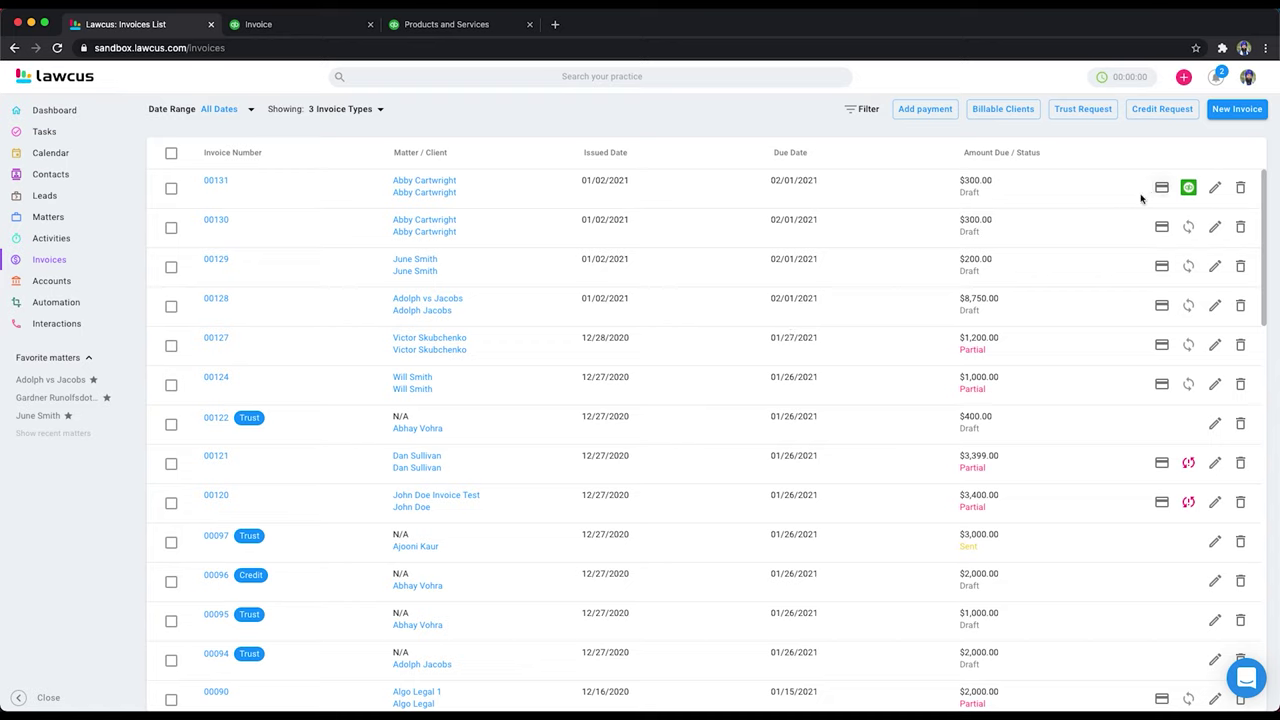
pyautogui.click(275, 24)
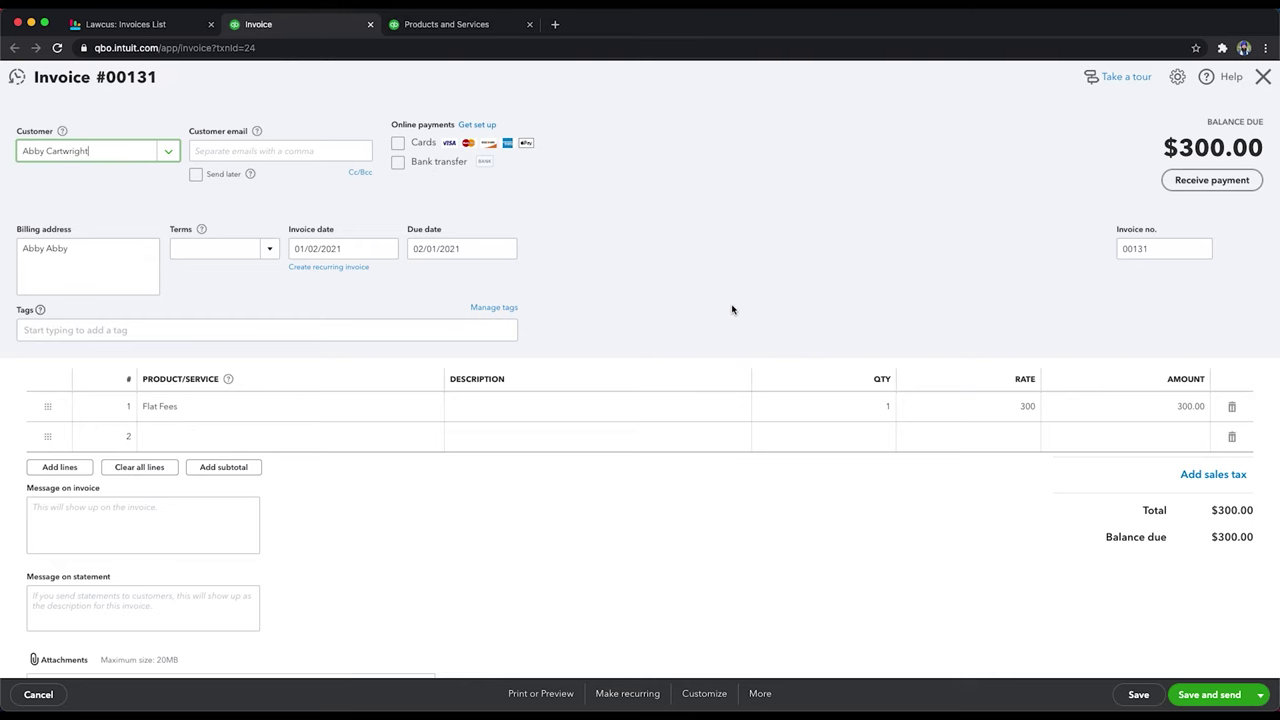
pyautogui.click(180, 29)
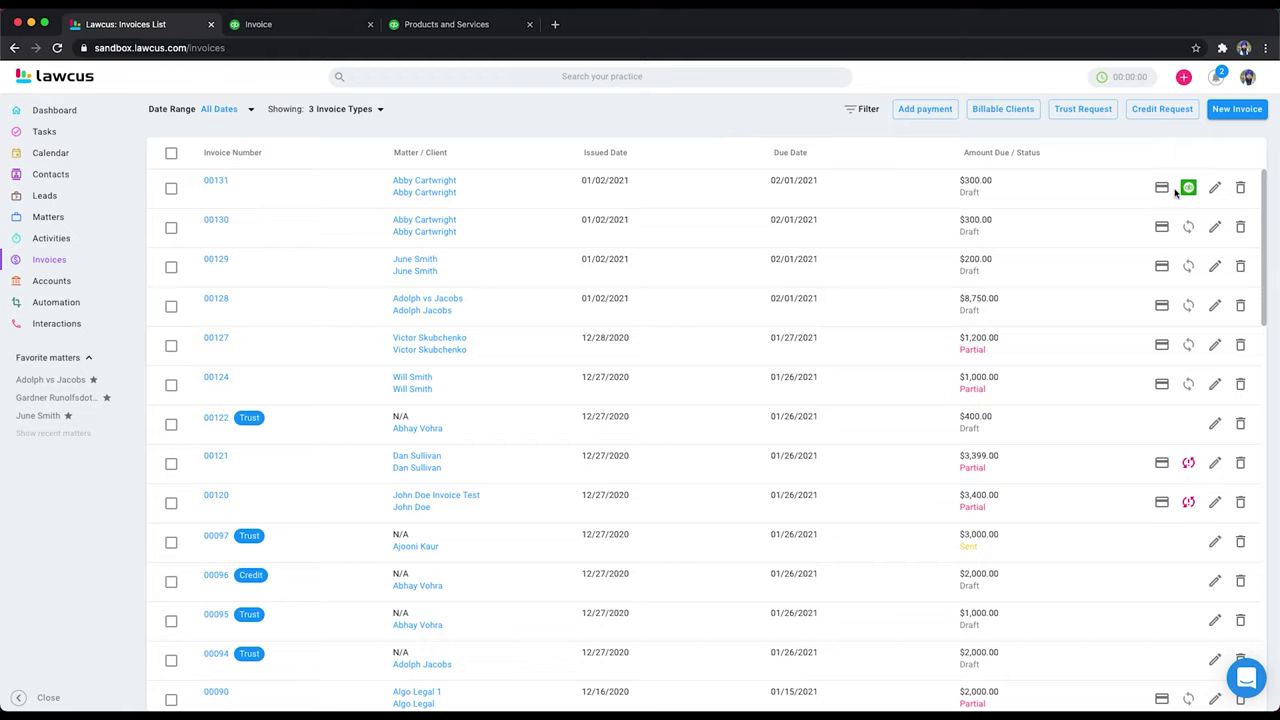
pyautogui.click(314, 28)
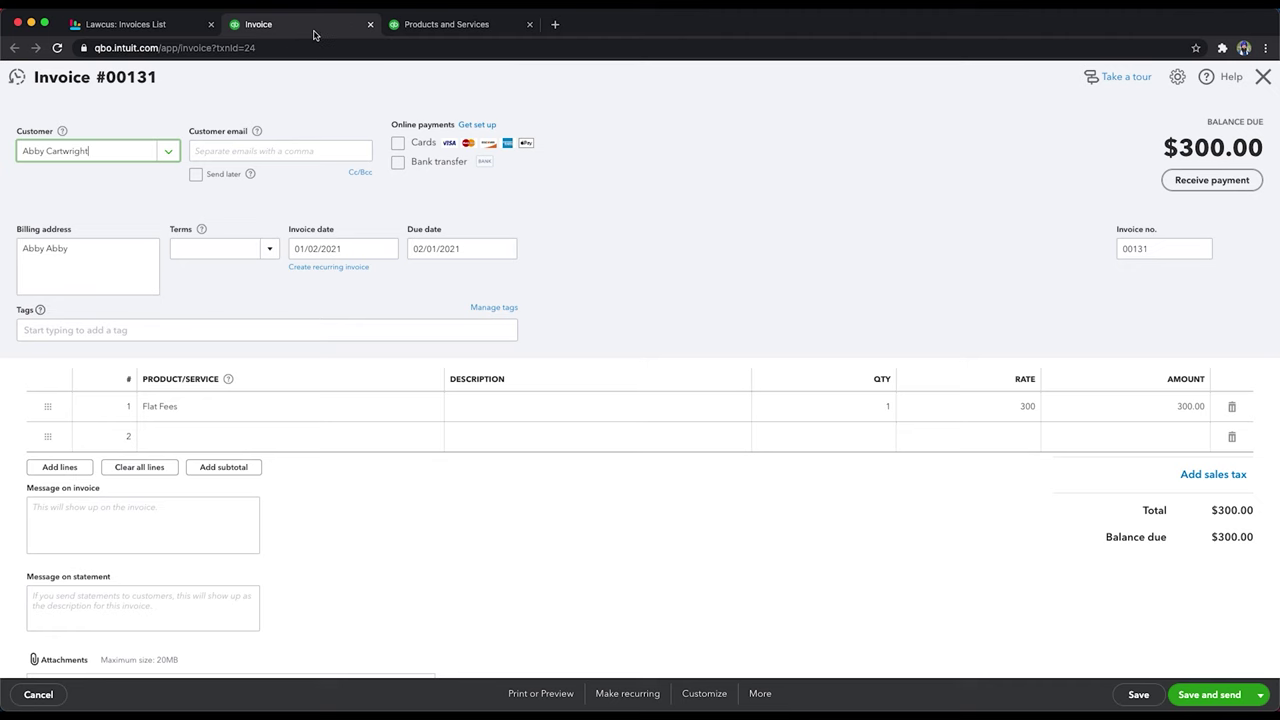
pyautogui.click(131, 22)
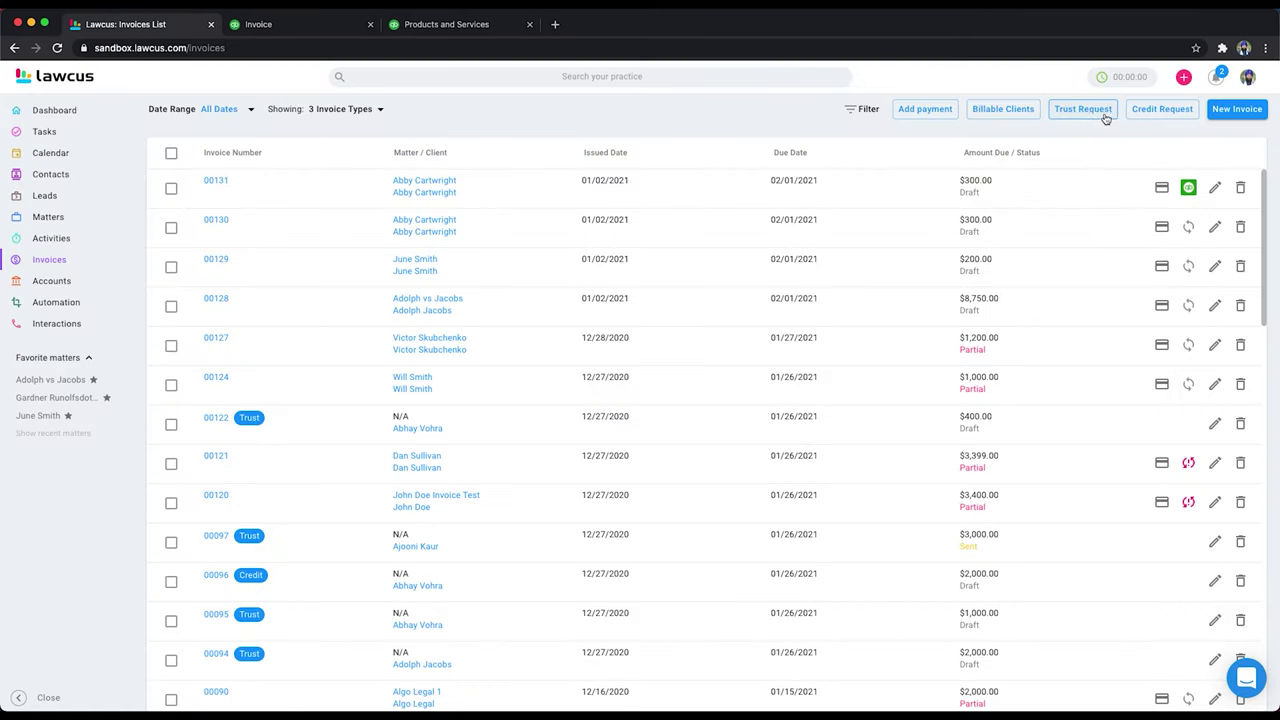